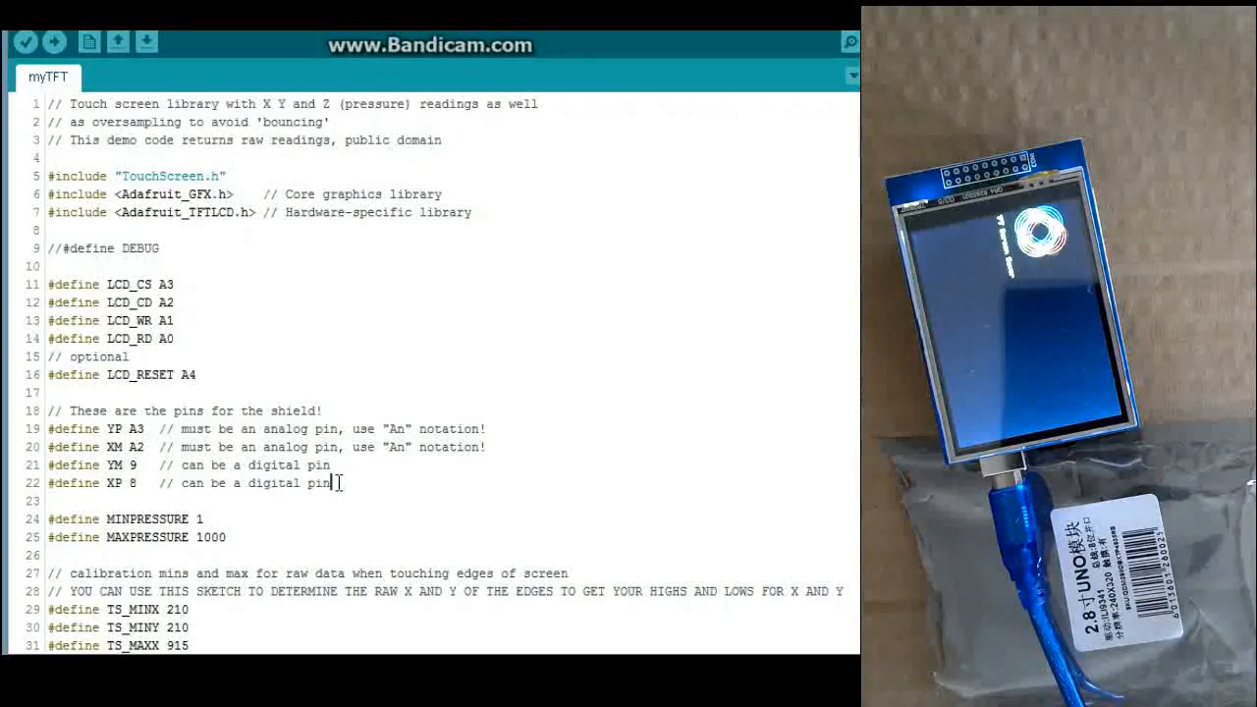
{"action": "left_click_drag", "start_coordinate": [338, 483], "coordinate": [123, 446]}
{"action": "left_click_drag", "start_coordinate": [54, 428], "coordinate": [48, 428]}
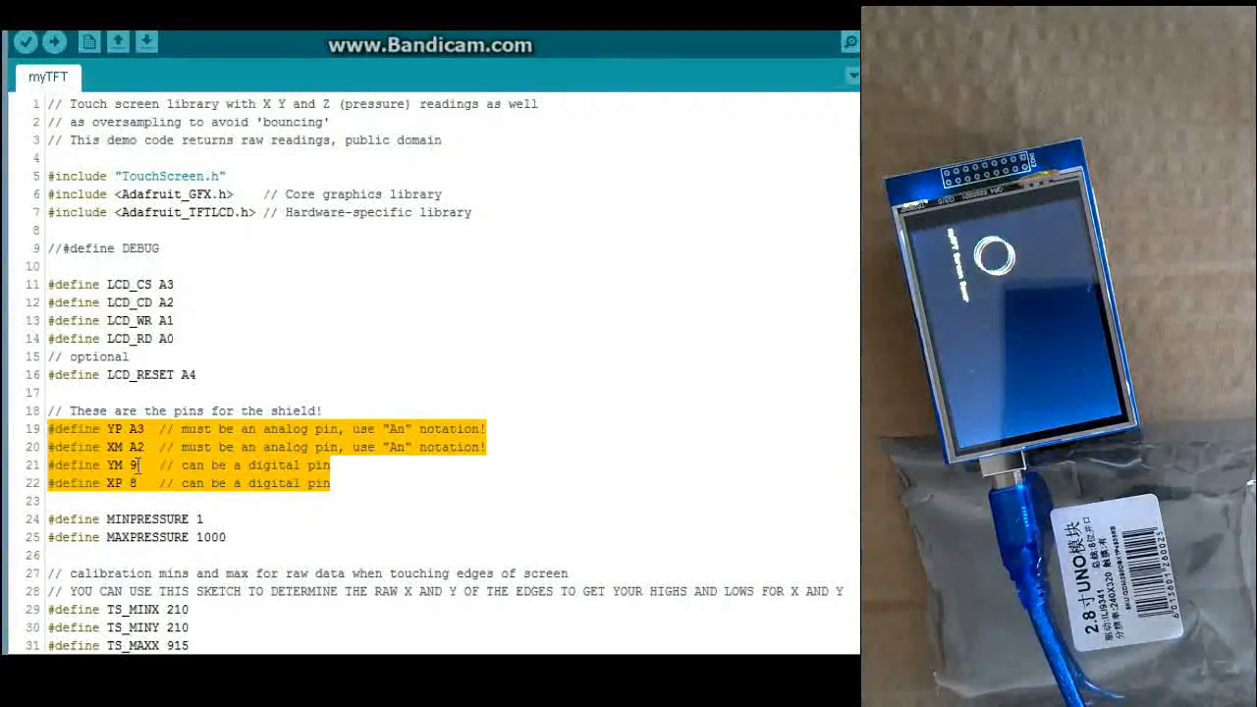
{"action": "left_click", "coordinate": [433, 475]}
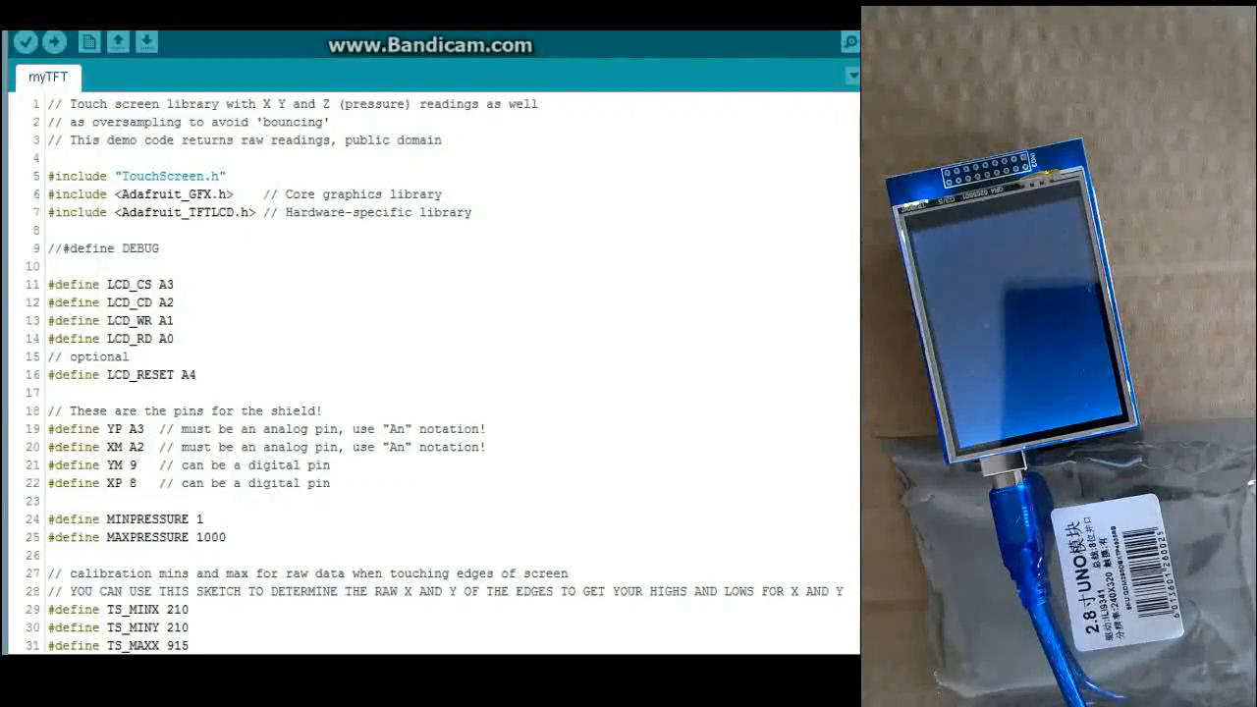
{"action": "scroll", "coordinate": [432, 392], "scroll_direction": "down", "scroll_amount": 3}
{"action": "scroll", "coordinate": [432, 392], "scroll_direction": "down", "scroll_amount": 3}
{"action": "scroll", "coordinate": [432, 392], "scroll_direction": "down", "scroll_amount": 2}
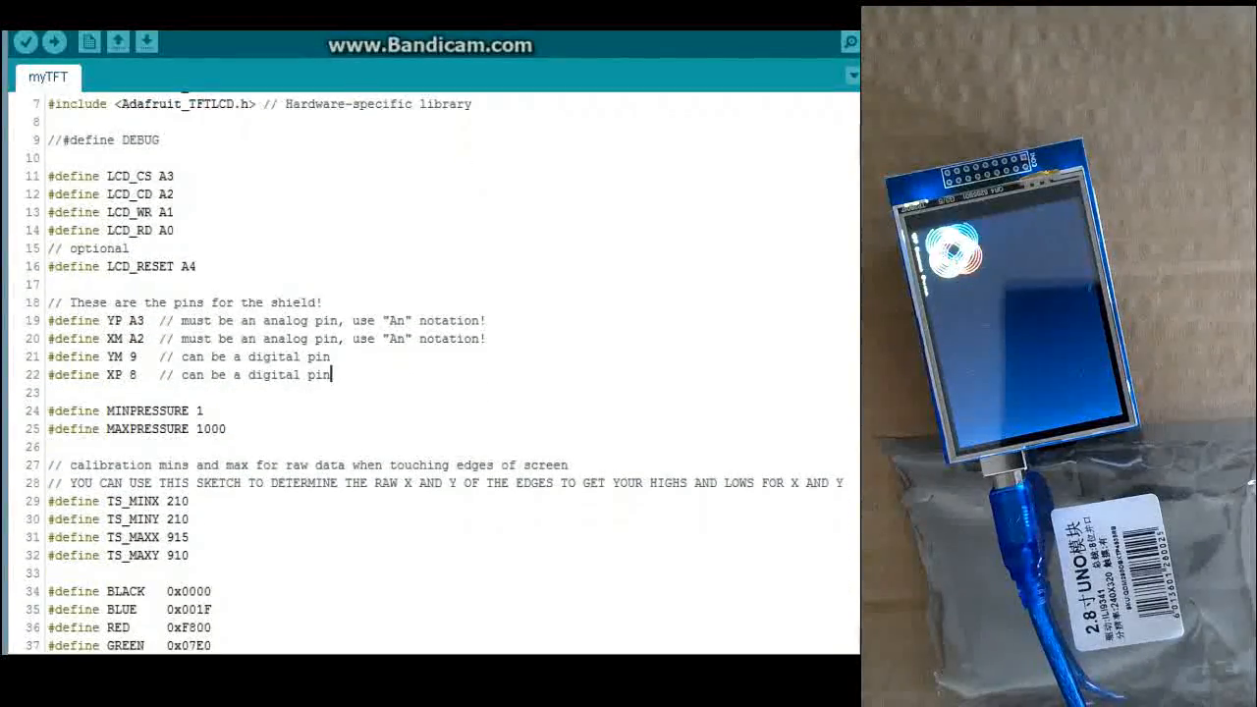
{"action": "scroll", "coordinate": [432, 393], "scroll_direction": "down", "scroll_amount": 3}
{"action": "scroll", "coordinate": [432, 393], "scroll_direction": "down", "scroll_amount": 3}
{"action": "scroll", "coordinate": [432, 393], "scroll_direction": "down", "scroll_amount": 3}
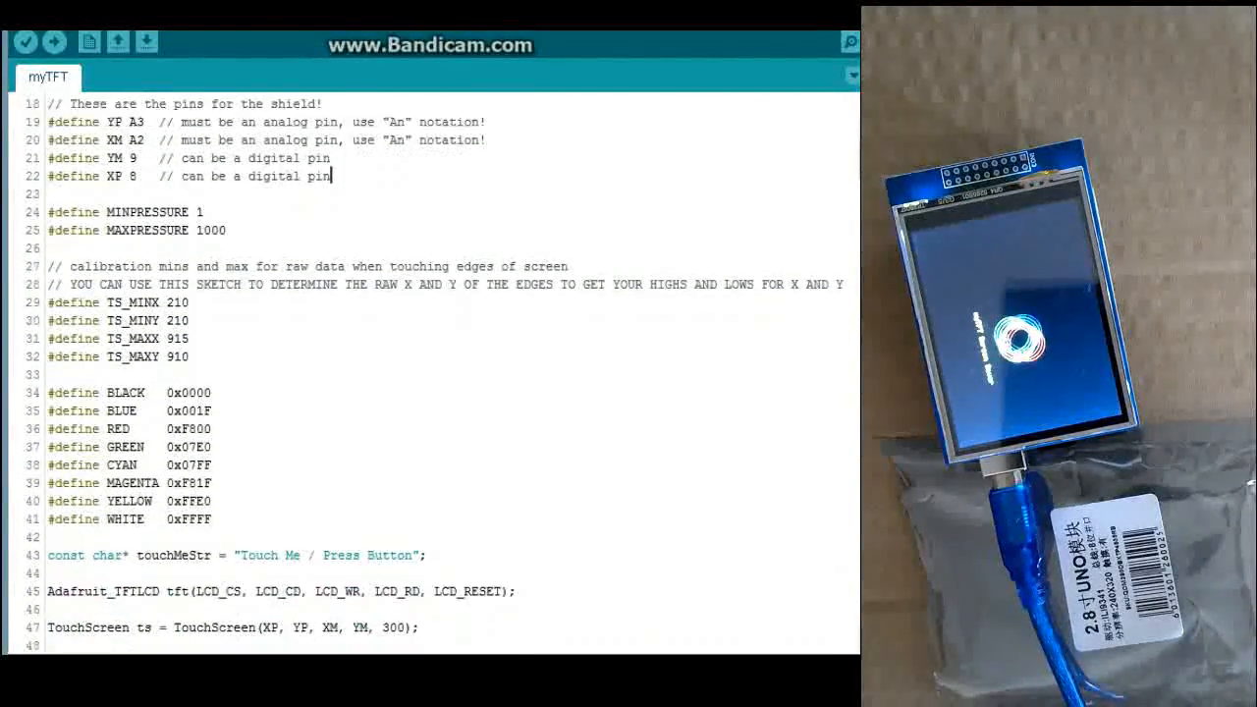
{"action": "scroll", "coordinate": [432, 392], "scroll_direction": "down", "scroll_amount": 1}
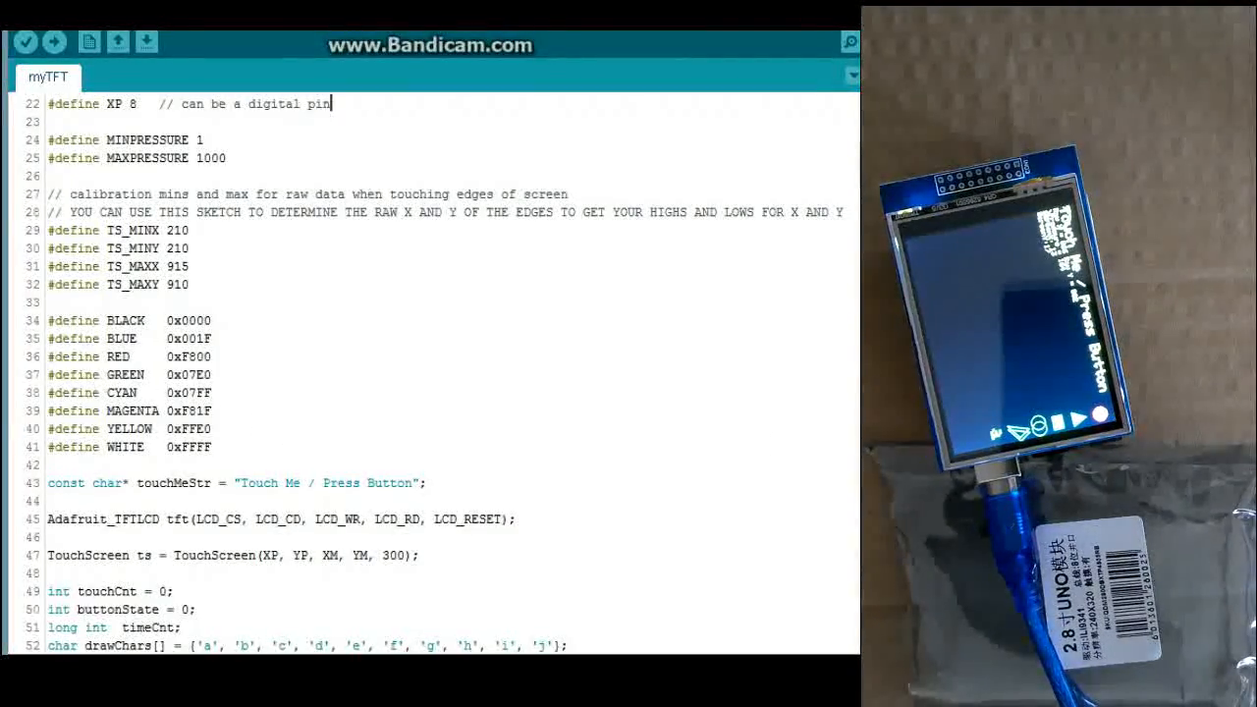
{"action": "scroll", "coordinate": [432, 373], "scroll_direction": "down", "scroll_amount": 3}
{"action": "scroll", "coordinate": [432, 373], "scroll_direction": "down", "scroll_amount": 3}
{"action": "scroll", "coordinate": [432, 373], "scroll_direction": "down", "scroll_amount": 3}
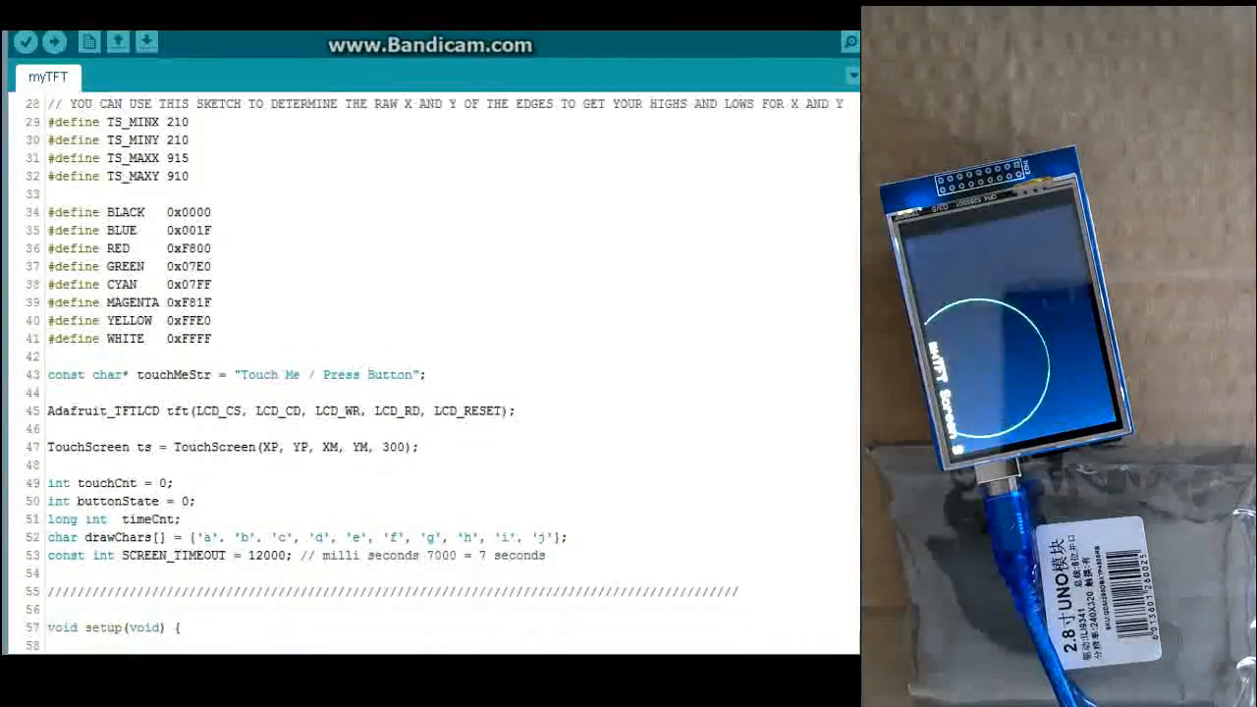
{"action": "scroll", "coordinate": [432, 373], "scroll_direction": "down", "scroll_amount": 3}
{"action": "scroll", "coordinate": [432, 373], "scroll_direction": "down", "scroll_amount": 2}
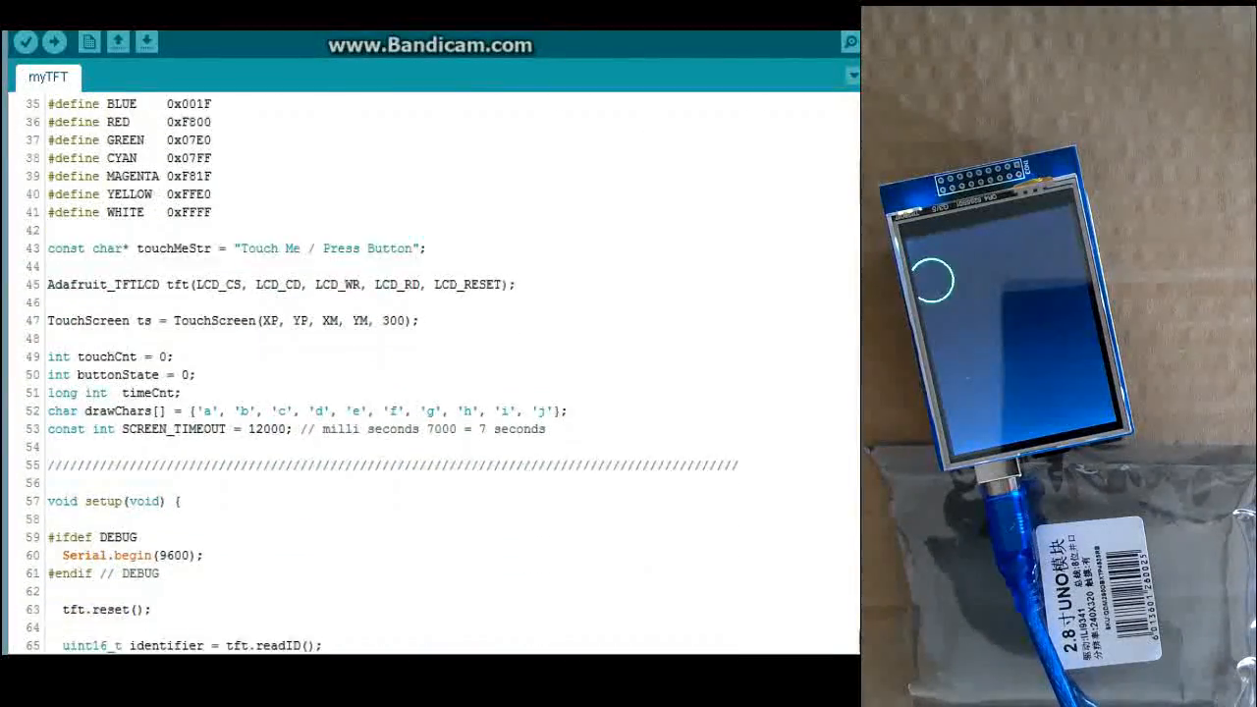
{"action": "scroll", "coordinate": [432, 373], "scroll_direction": "down", "scroll_amount": 2}
{"action": "scroll", "coordinate": [432, 373], "scroll_direction": "down", "scroll_amount": 2}
{"action": "scroll", "coordinate": [432, 373], "scroll_direction": "down", "scroll_amount": 2}
{"action": "scroll", "coordinate": [432, 373], "scroll_direction": "down", "scroll_amount": 3}
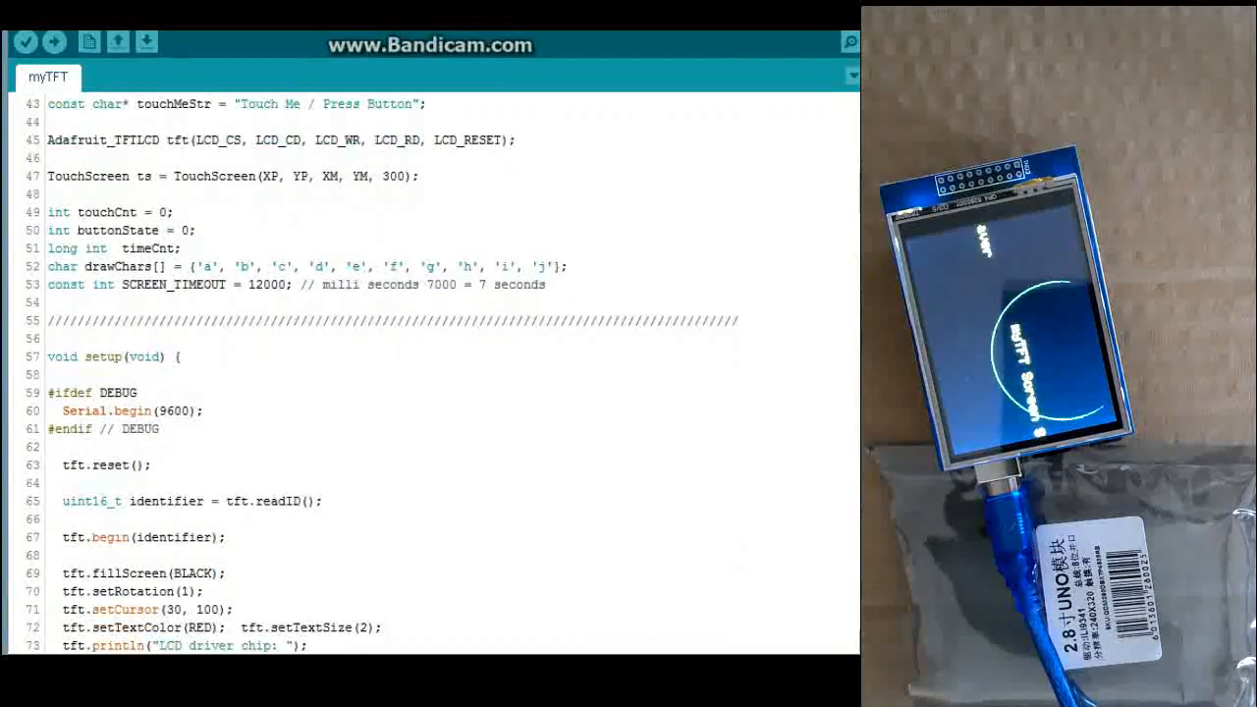
{"action": "scroll", "coordinate": [432, 374], "scroll_direction": "down", "scroll_amount": 2}
{"action": "scroll", "coordinate": [432, 373], "scroll_direction": "down", "scroll_amount": 2}
{"action": "scroll", "coordinate": [432, 373], "scroll_direction": "down", "scroll_amount": 2}
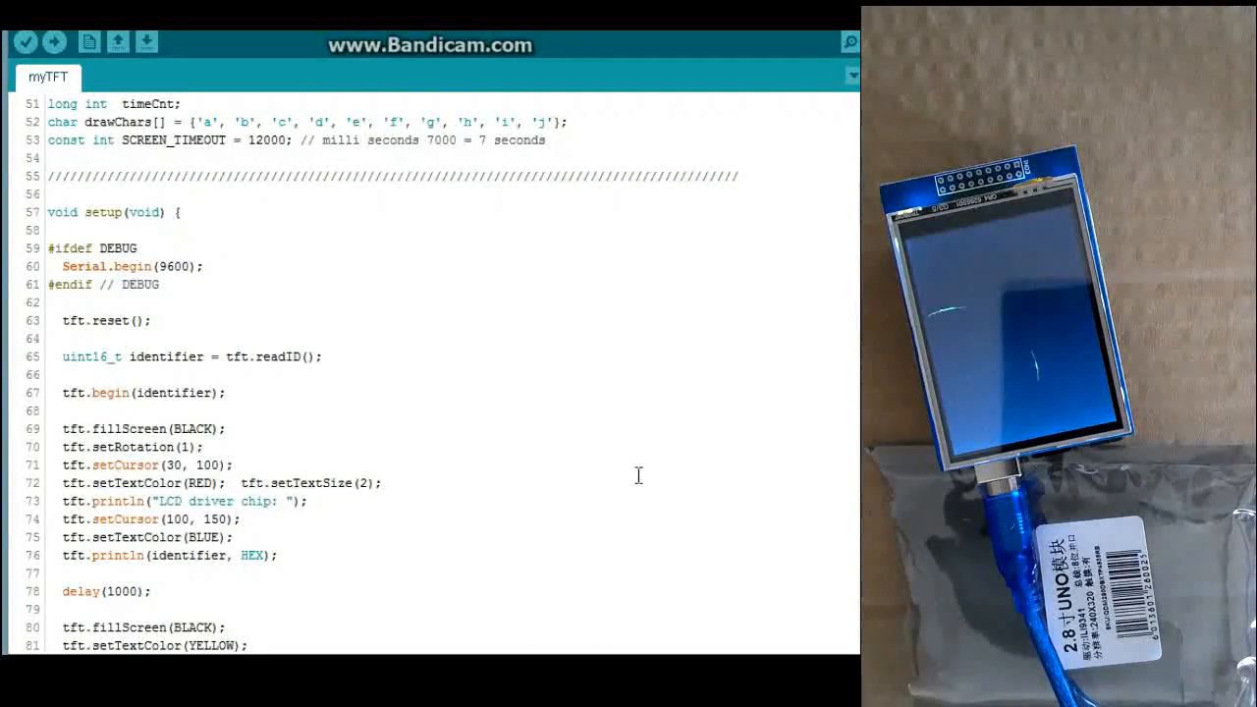
{"action": "scroll", "coordinate": [392, 373], "scroll_direction": "down", "scroll_amount": 3}
{"action": "scroll", "coordinate": [392, 373], "scroll_direction": "down", "scroll_amount": 2}
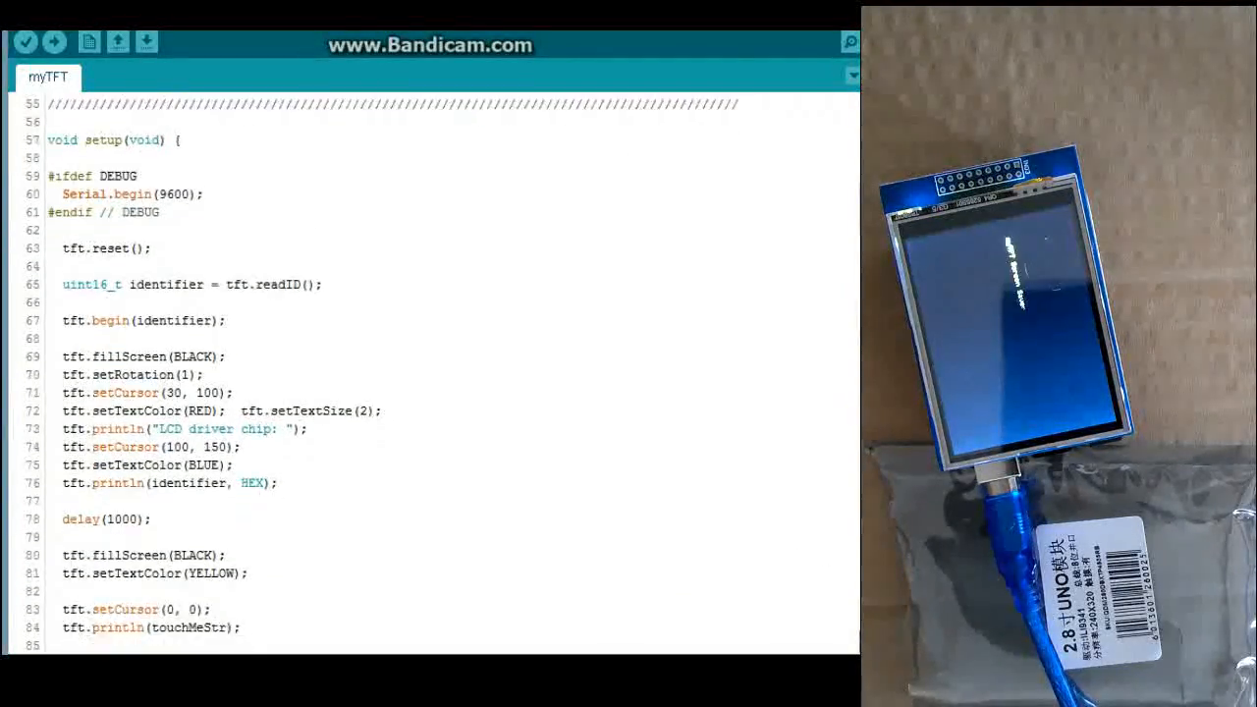
{"action": "scroll", "coordinate": [393, 373], "scroll_direction": "down", "scroll_amount": 4}
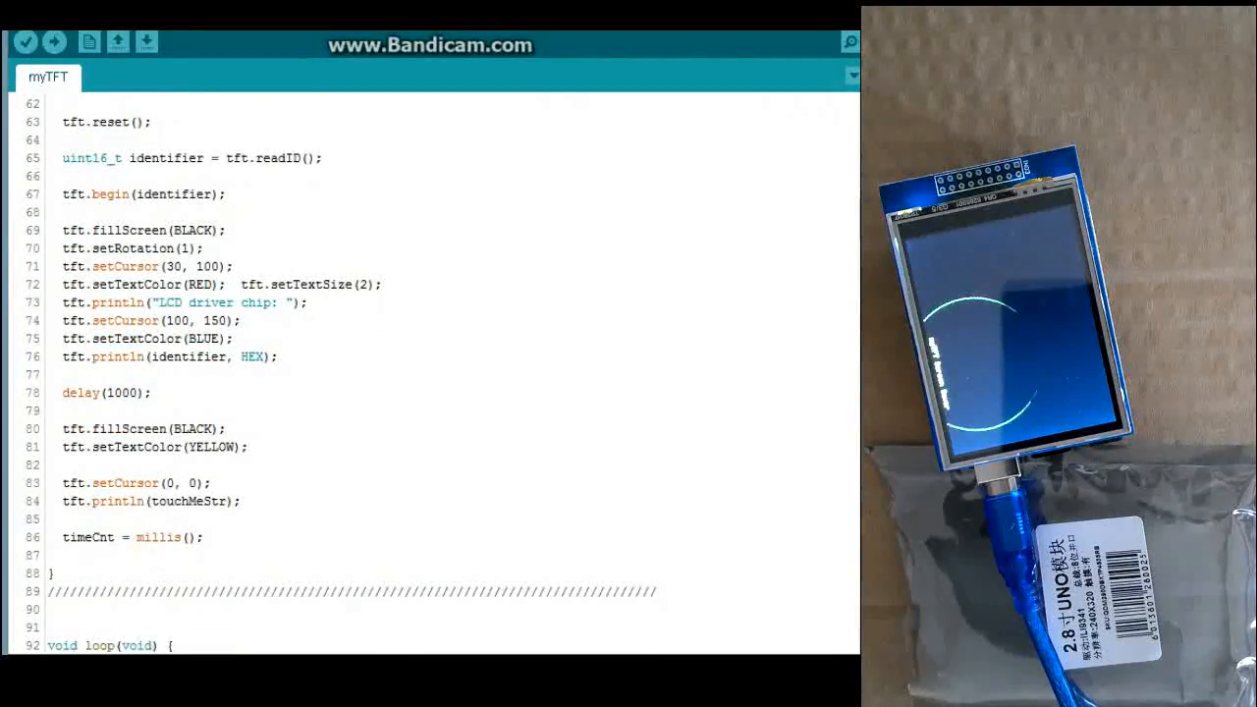
{"action": "scroll", "coordinate": [393, 373], "scroll_direction": "down", "scroll_amount": 2}
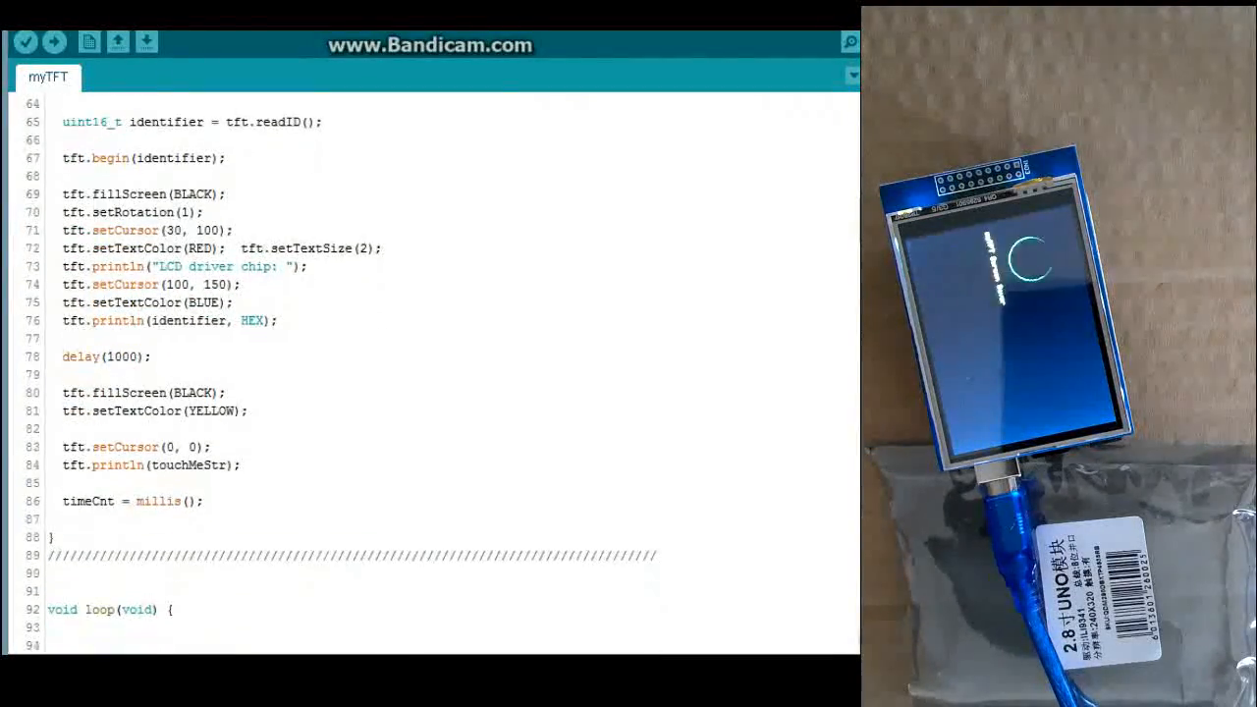
{"action": "scroll", "coordinate": [392, 373], "scroll_direction": "down", "scroll_amount": 3}
{"action": "scroll", "coordinate": [392, 373], "scroll_direction": "down", "scroll_amount": 4}
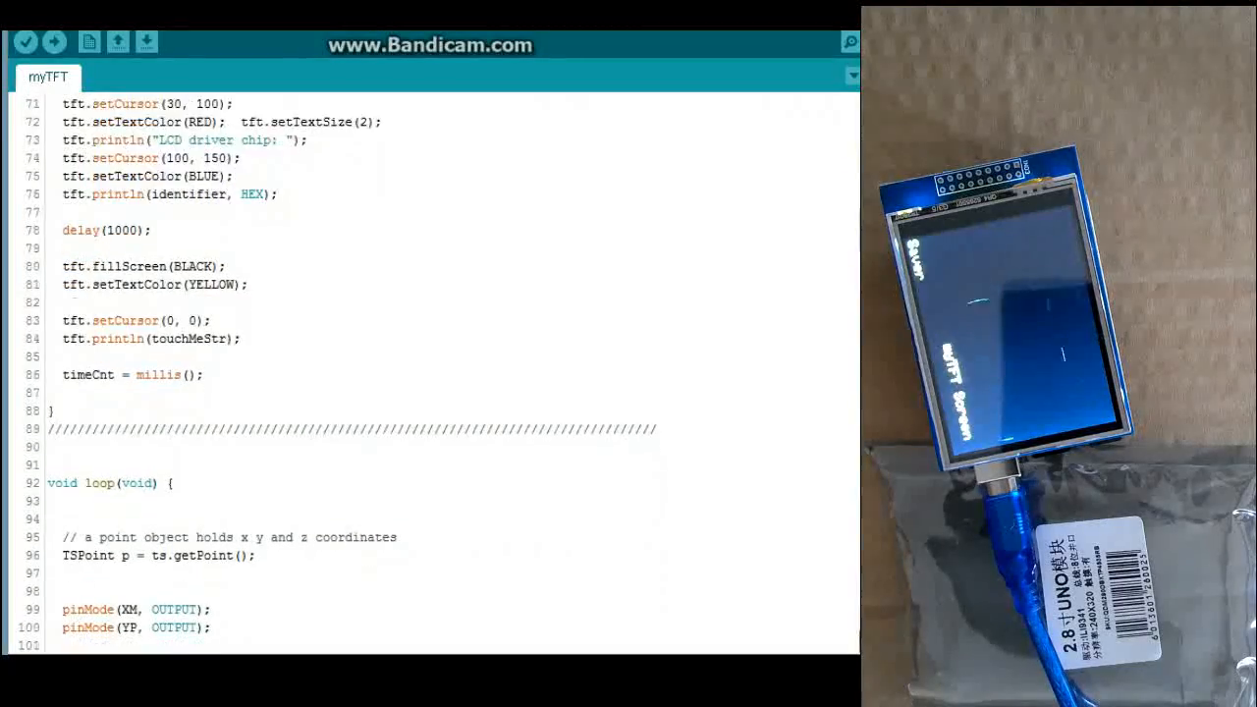
{"action": "scroll", "coordinate": [393, 373], "scroll_direction": "down", "scroll_amount": 2}
{"action": "scroll", "coordinate": [393, 373], "scroll_direction": "down", "scroll_amount": 2}
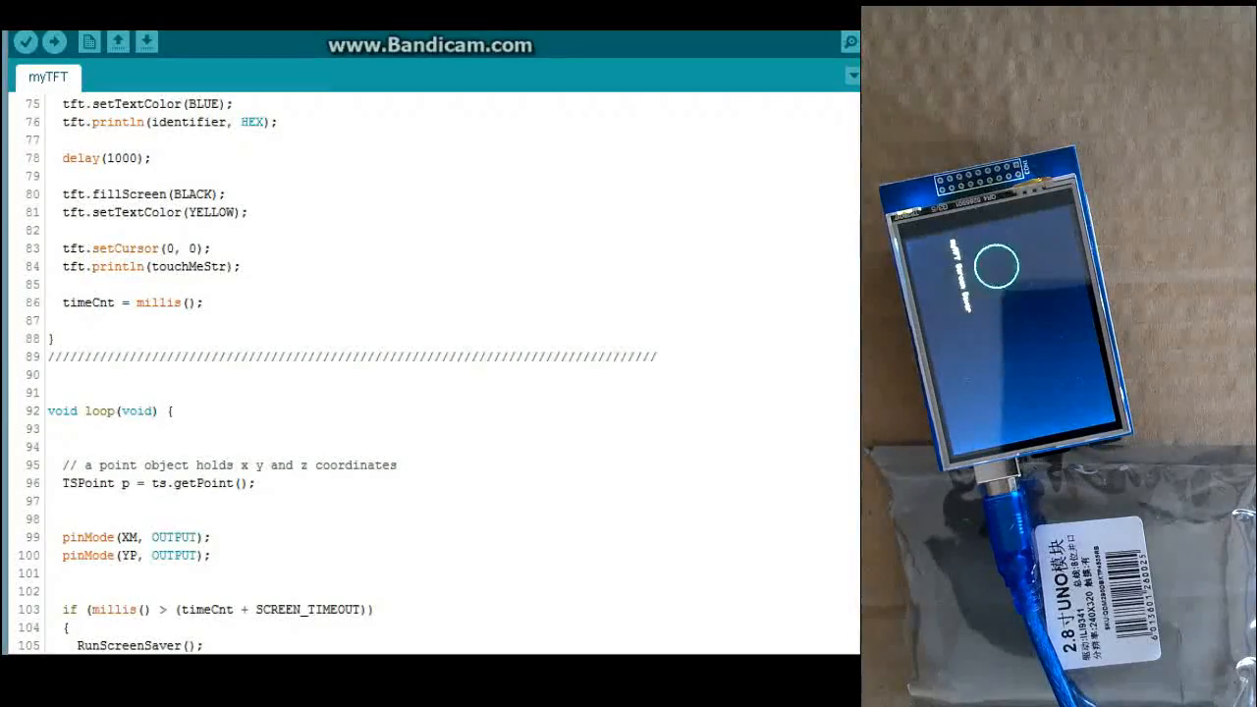
{"action": "scroll", "coordinate": [432, 373], "scroll_direction": "down", "scroll_amount": 3}
{"action": "scroll", "coordinate": [432, 373], "scroll_direction": "down", "scroll_amount": 3}
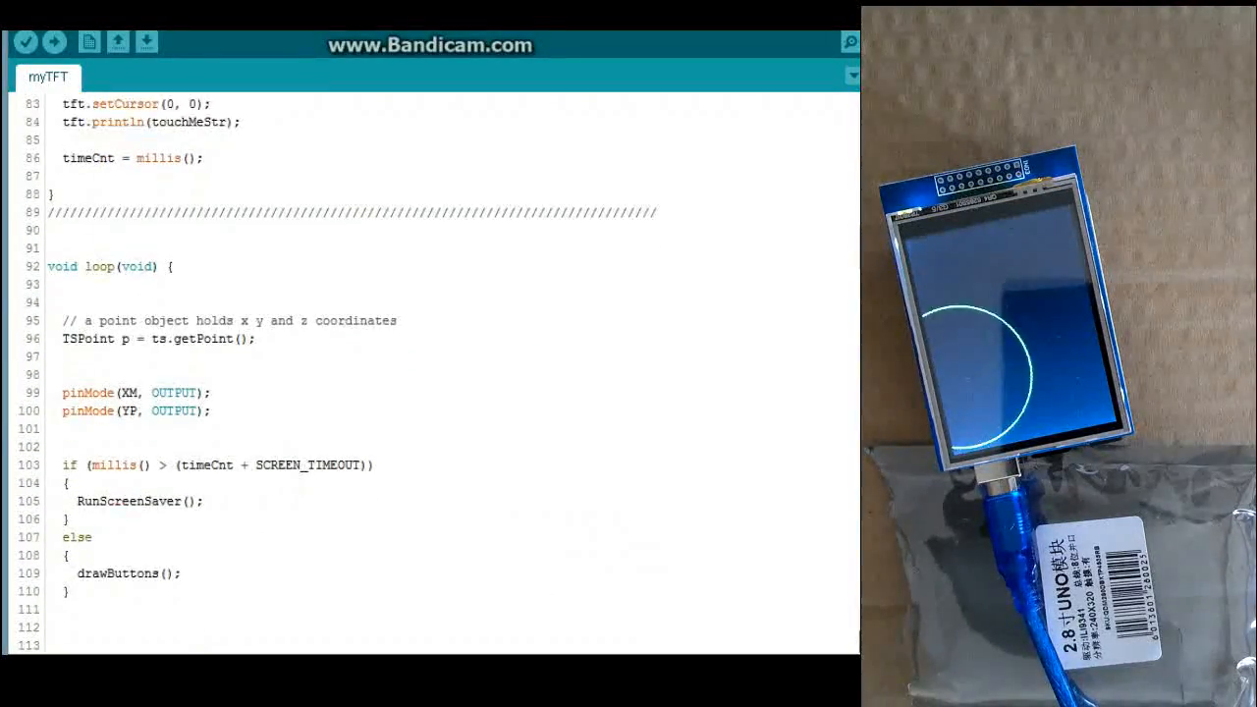
{"action": "scroll", "coordinate": [432, 373], "scroll_direction": "down", "scroll_amount": 2}
{"action": "scroll", "coordinate": [432, 373], "scroll_direction": "down", "scroll_amount": 2}
{"action": "scroll", "coordinate": [432, 373], "scroll_direction": "down", "scroll_amount": 2}
{"action": "scroll", "coordinate": [432, 373], "scroll_direction": "down", "scroll_amount": 1}
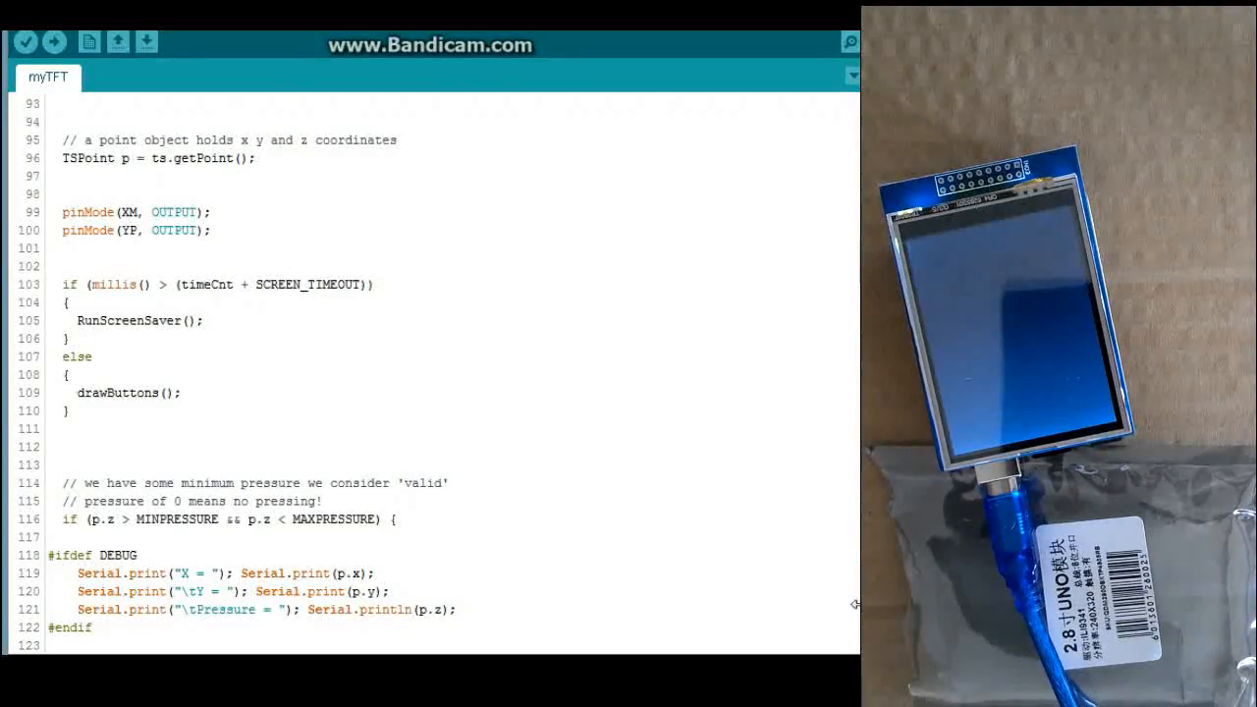
{"action": "scroll", "coordinate": [854, 604], "scroll_direction": "down", "scroll_amount": 4}
{"action": "scroll", "coordinate": [854, 604], "scroll_direction": "down", "scroll_amount": 4}
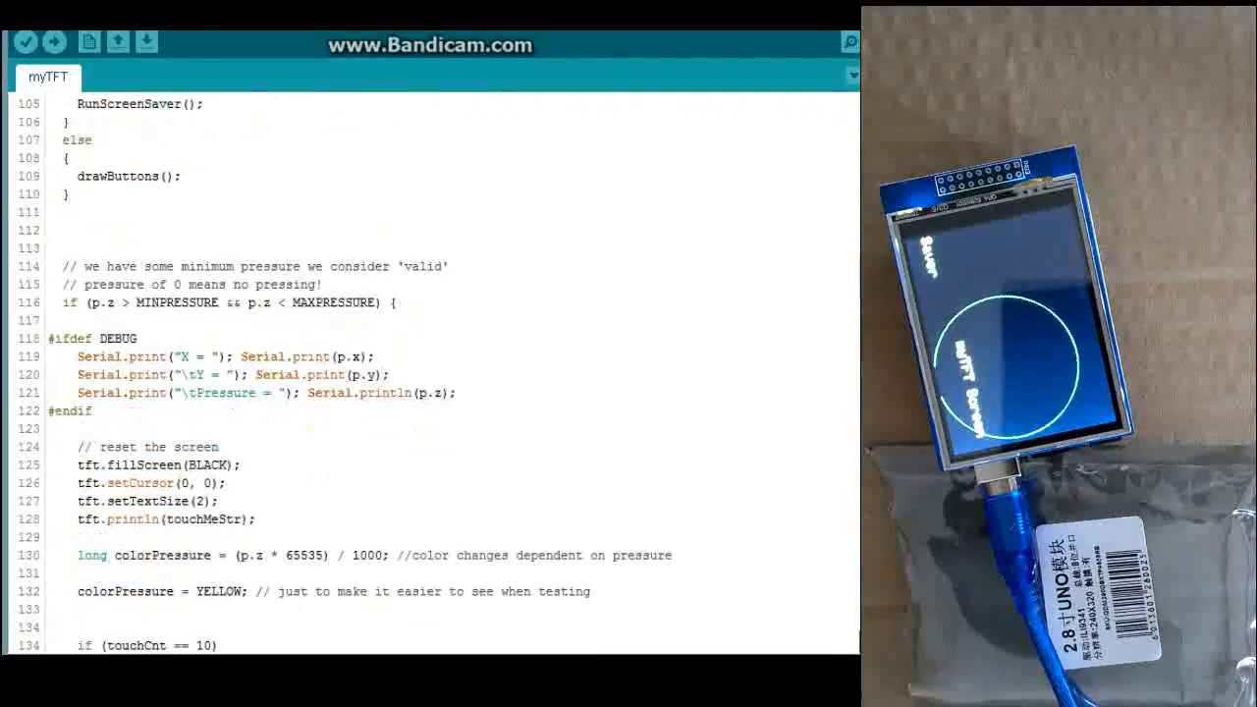
{"action": "scroll", "coordinate": [432, 393], "scroll_direction": "down", "scroll_amount": 4}
{"action": "scroll", "coordinate": [432, 393], "scroll_direction": "down", "scroll_amount": 3}
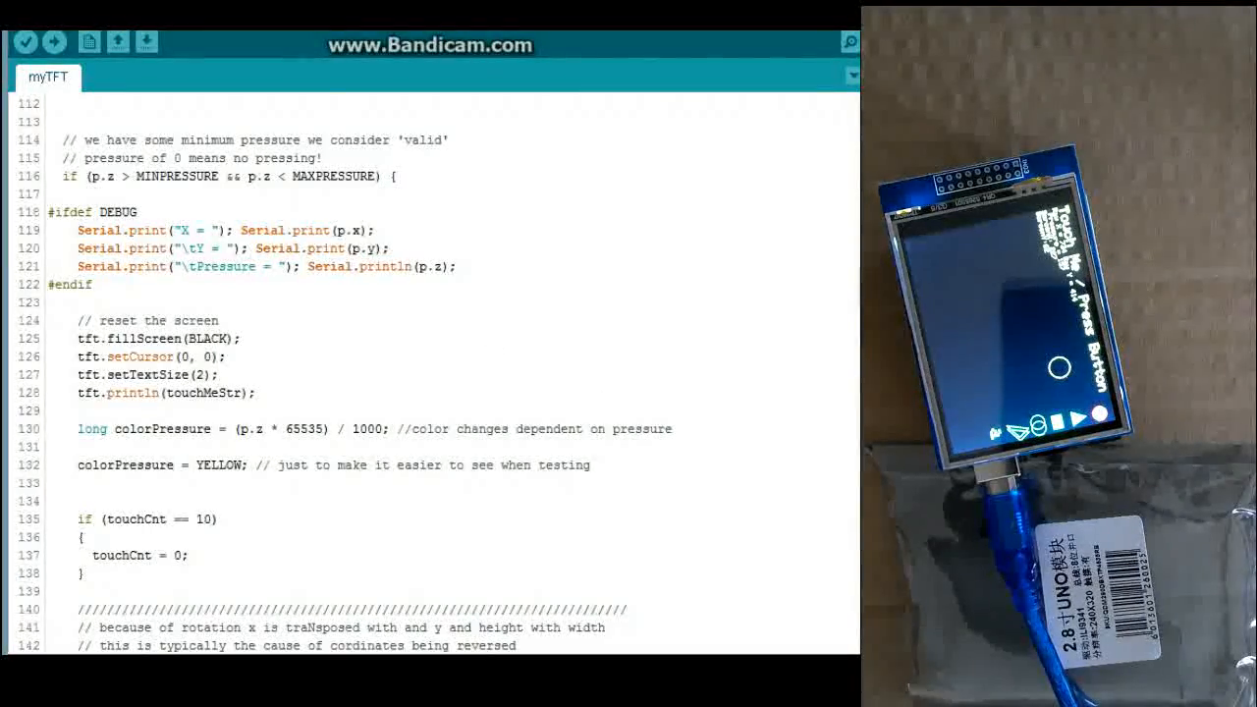
{"action": "scroll", "coordinate": [432, 392], "scroll_direction": "down", "scroll_amount": 3}
{"action": "scroll", "coordinate": [431, 393], "scroll_direction": "down", "scroll_amount": 3}
{"action": "scroll", "coordinate": [432, 393], "scroll_direction": "down", "scroll_amount": 3}
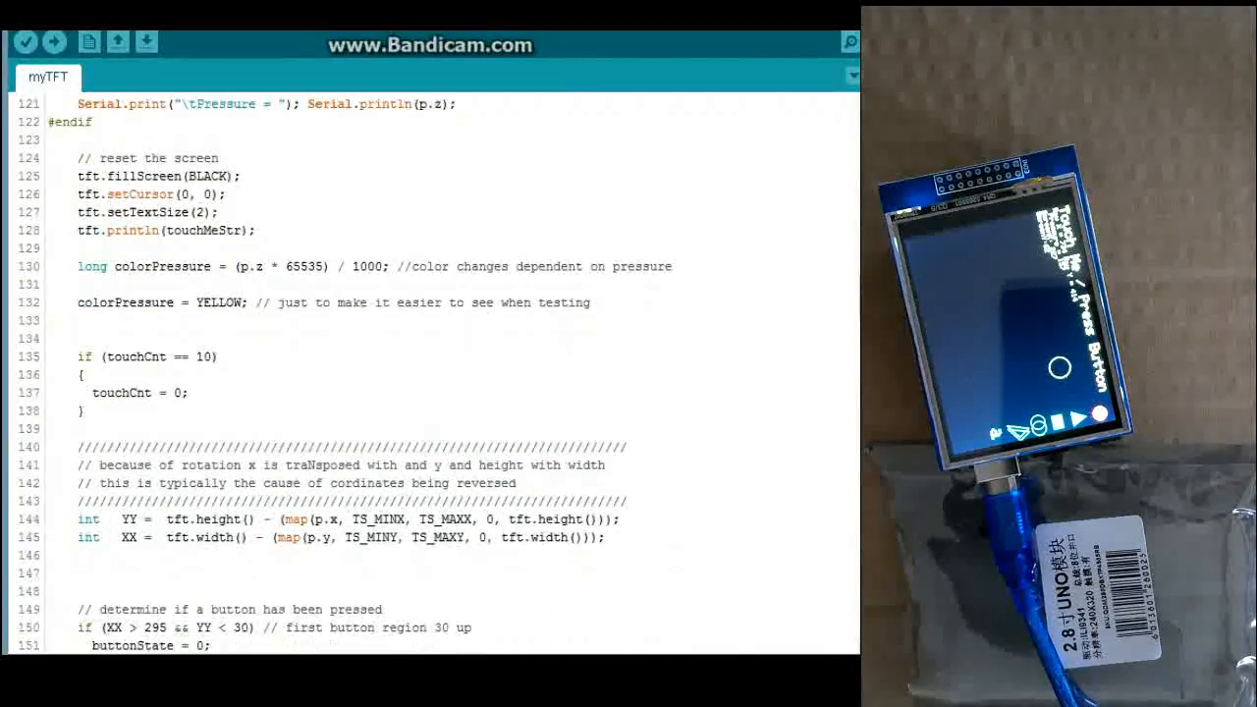
{"action": "scroll", "coordinate": [432, 393], "scroll_direction": "down", "scroll_amount": 3}
{"action": "scroll", "coordinate": [432, 393], "scroll_direction": "down", "scroll_amount": 3}
{"action": "scroll", "coordinate": [432, 393], "scroll_direction": "down", "scroll_amount": 3}
{"action": "scroll", "coordinate": [432, 392], "scroll_direction": "down", "scroll_amount": 2}
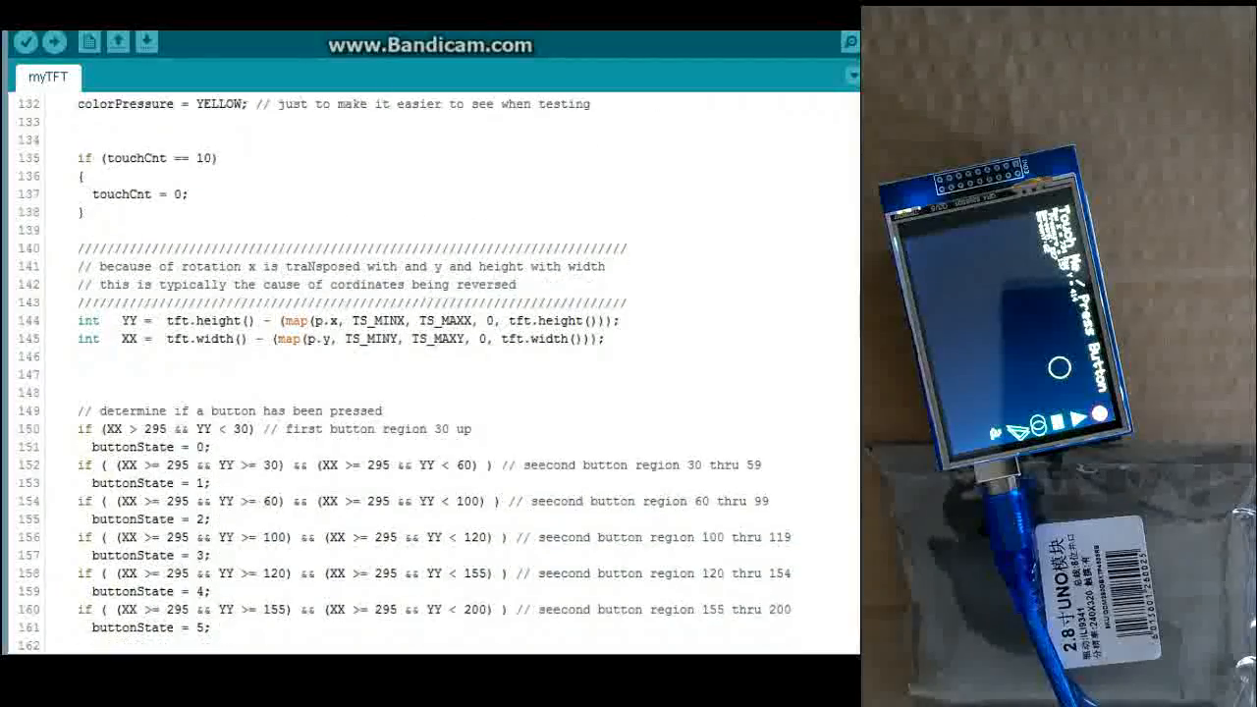
{"action": "scroll", "coordinate": [432, 393], "scroll_direction": "down", "scroll_amount": 2}
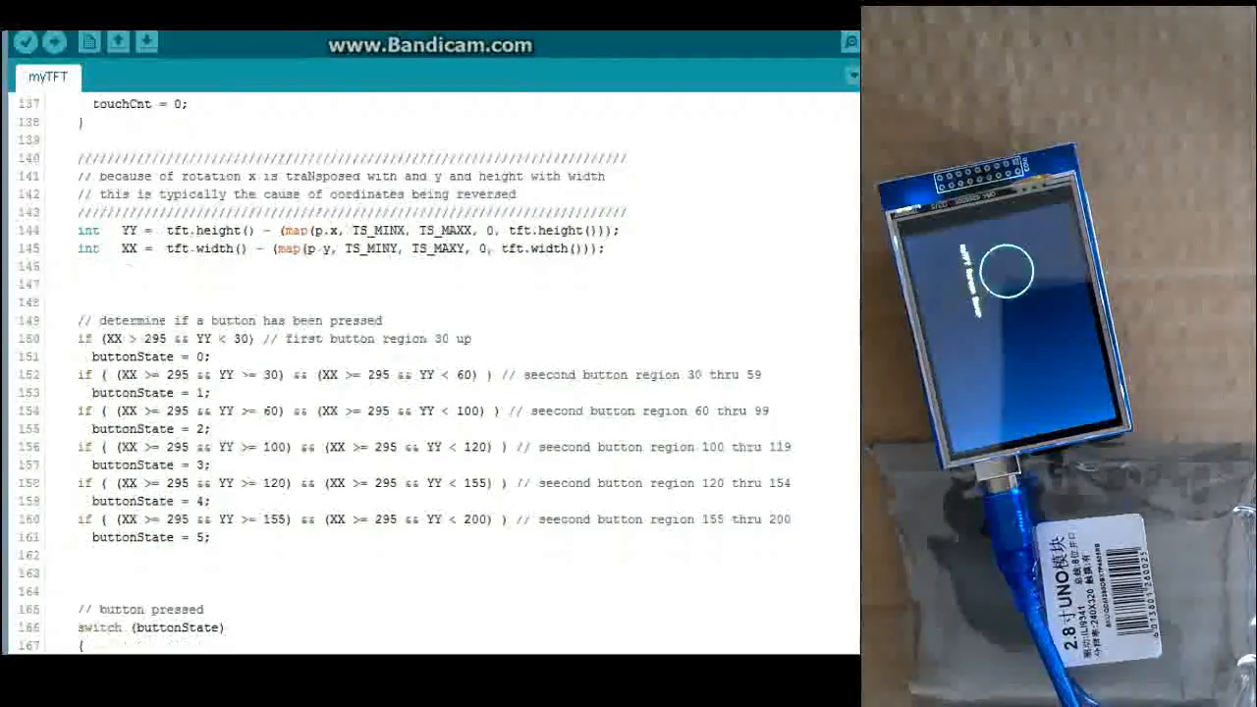
{"action": "scroll", "coordinate": [432, 393], "scroll_direction": "down", "scroll_amount": 3}
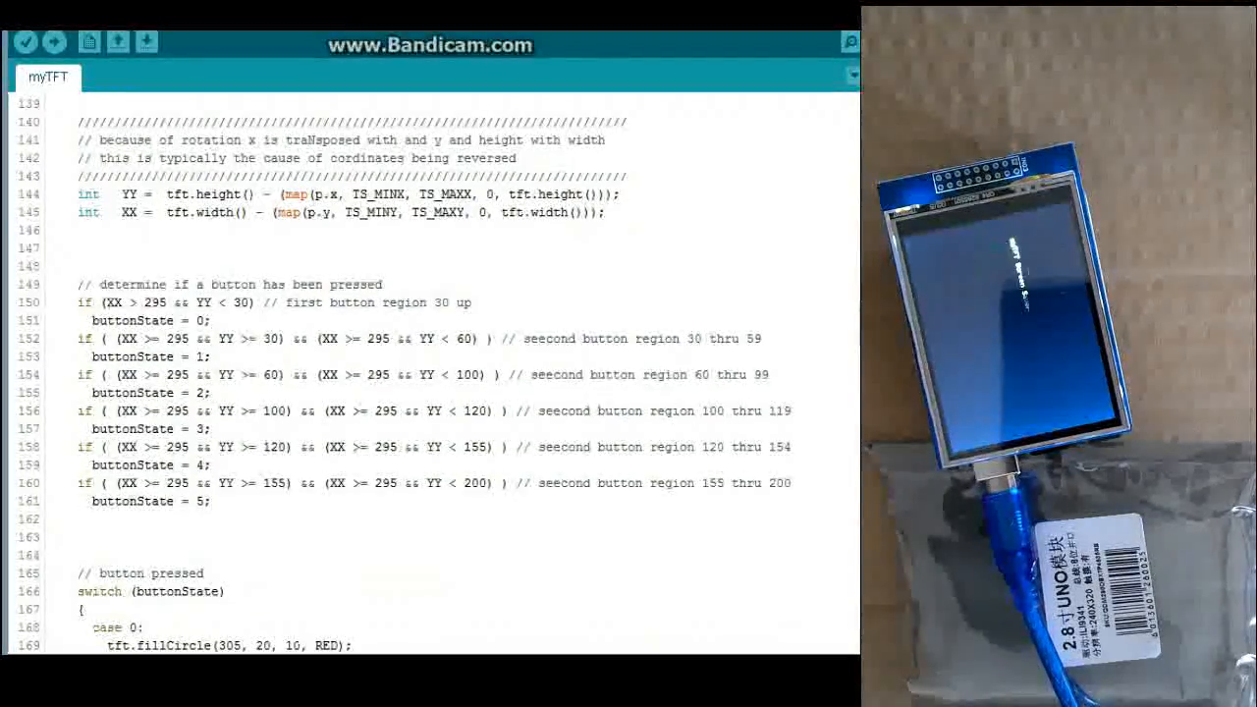
{"action": "scroll", "coordinate": [431, 393], "scroll_direction": "down", "scroll_amount": 4}
{"action": "scroll", "coordinate": [299, 309], "scroll_direction": "down", "scroll_amount": 2}
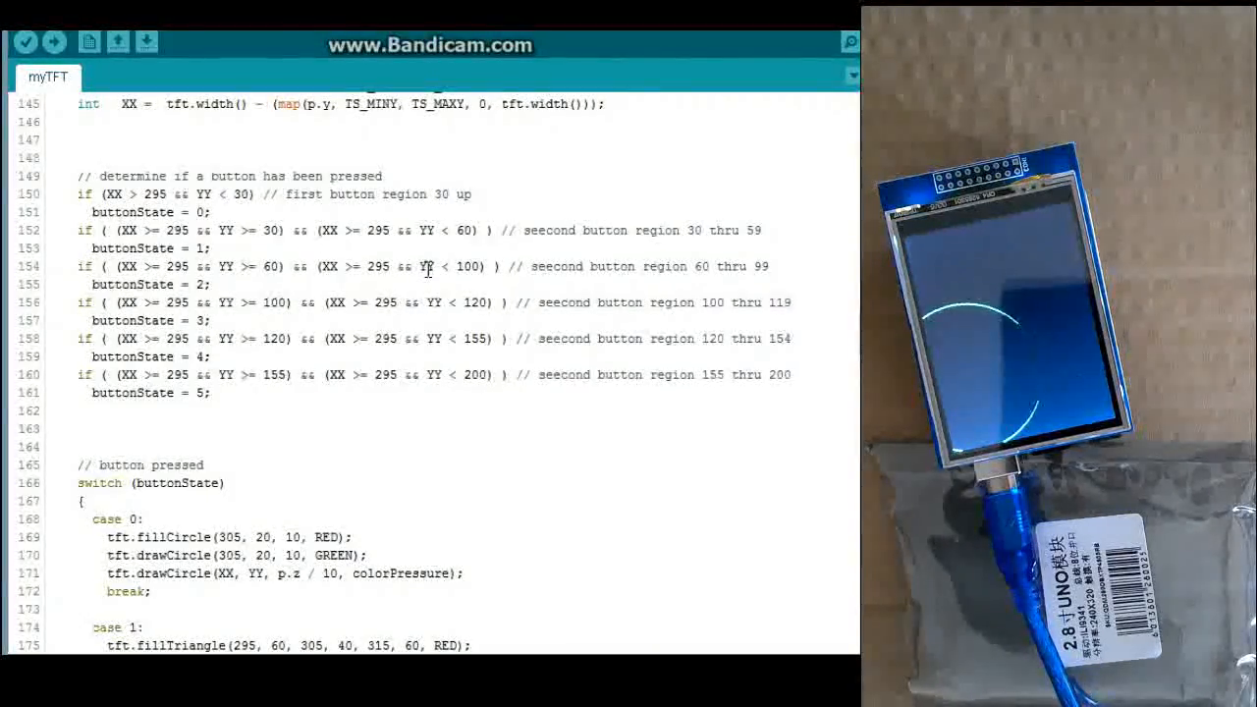
{"action": "scroll", "coordinate": [392, 373], "scroll_direction": "down", "scroll_amount": 4}
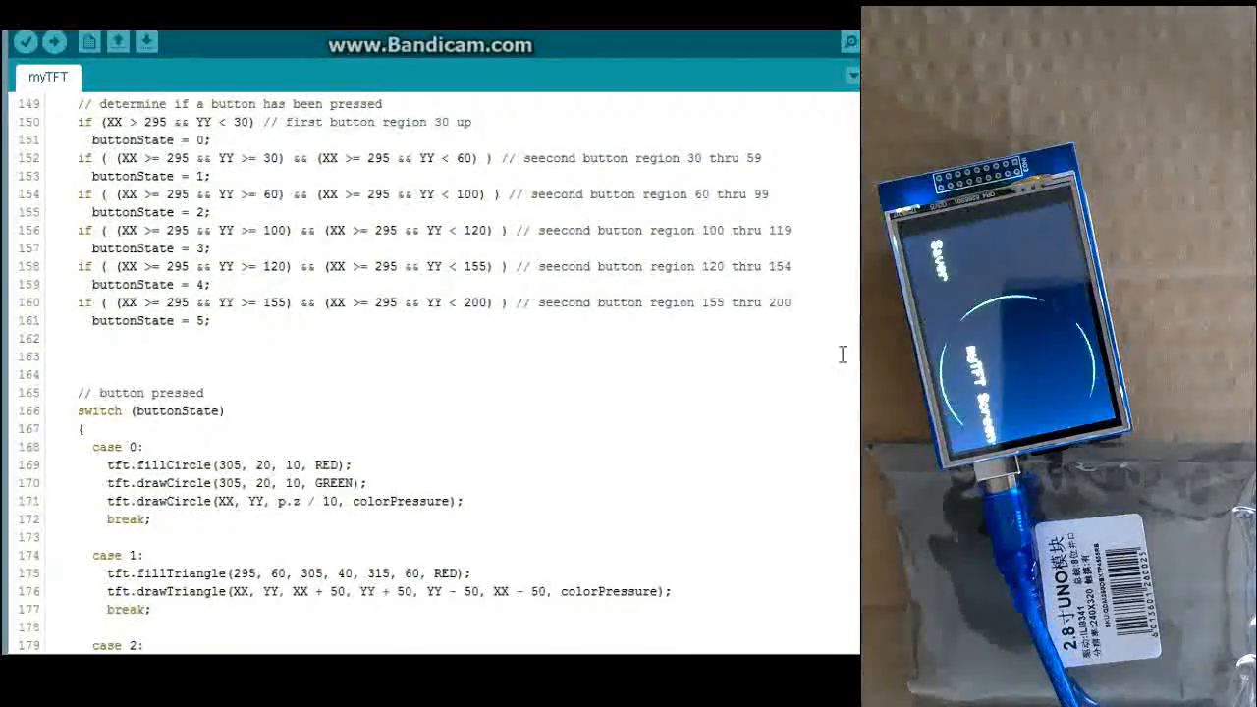
{"action": "scroll", "coordinate": [392, 373], "scroll_direction": "down", "scroll_amount": 3}
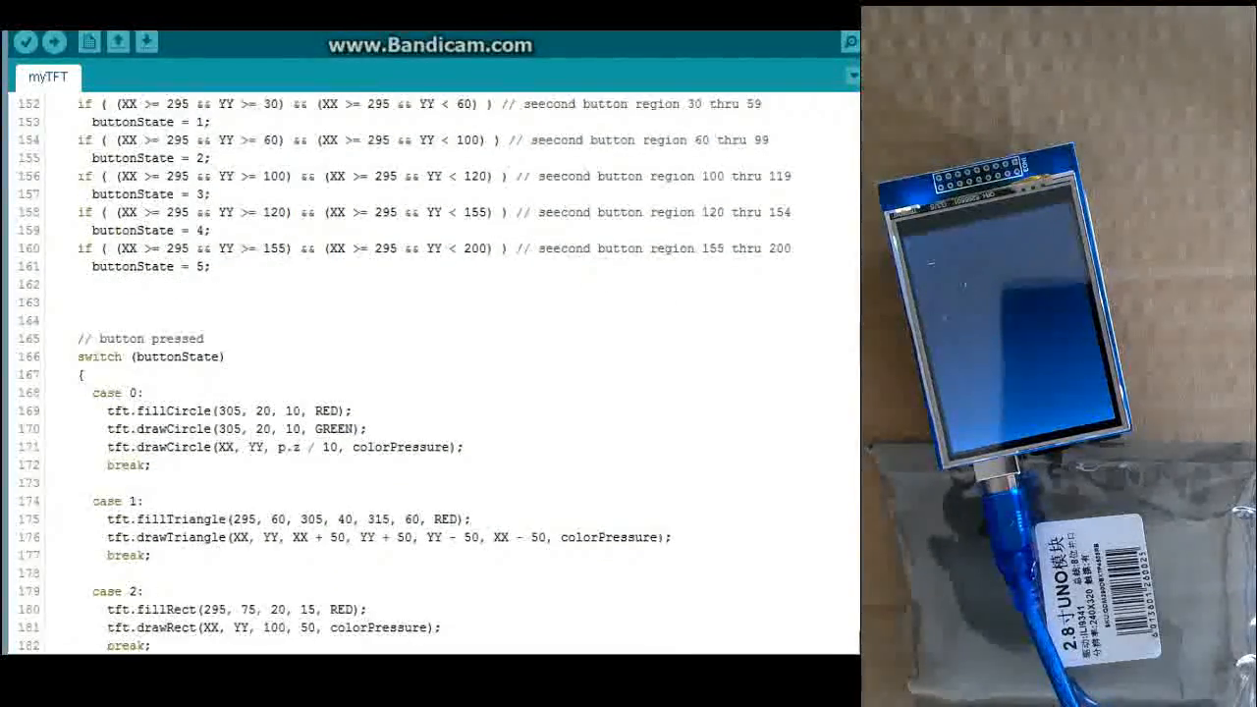
{"action": "scroll", "coordinate": [392, 373], "scroll_direction": "down", "scroll_amount": 3}
{"action": "scroll", "coordinate": [393, 373], "scroll_direction": "down", "scroll_amount": 3}
{"action": "scroll", "coordinate": [393, 373], "scroll_direction": "down", "scroll_amount": 3}
{"action": "scroll", "coordinate": [392, 373], "scroll_direction": "down", "scroll_amount": 2}
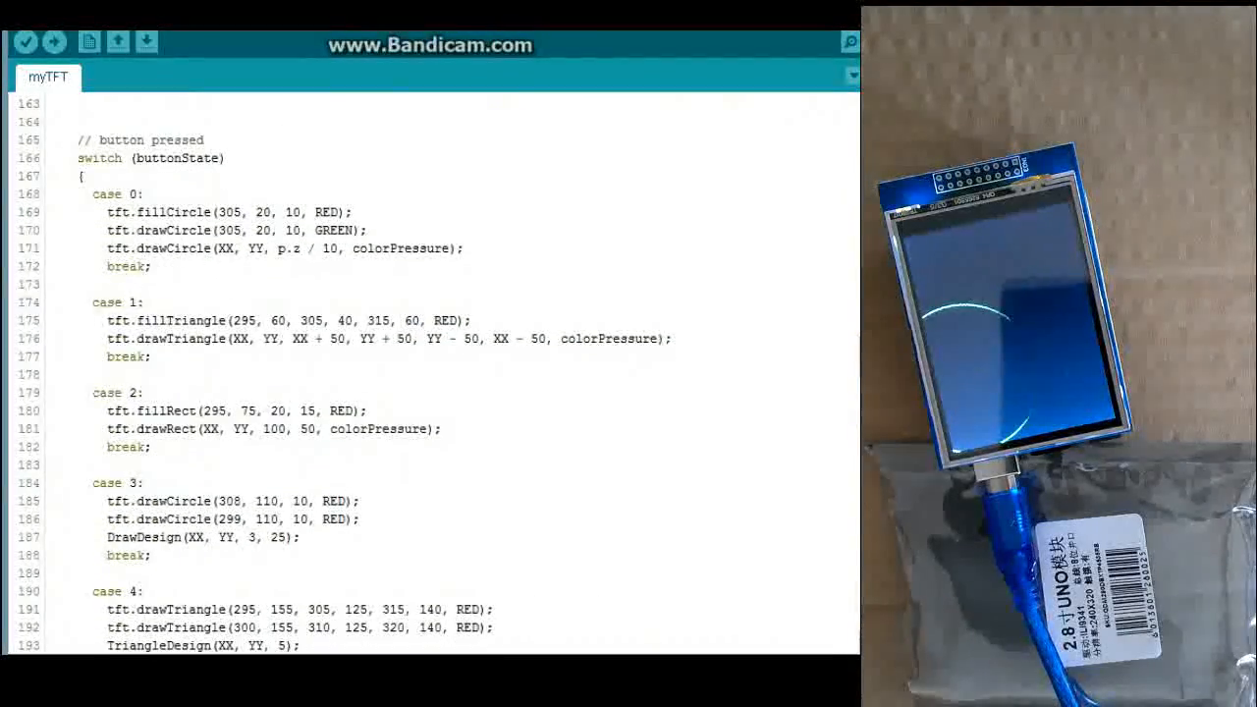
{"action": "scroll", "coordinate": [383, 275], "scroll_direction": "down", "scroll_amount": 3}
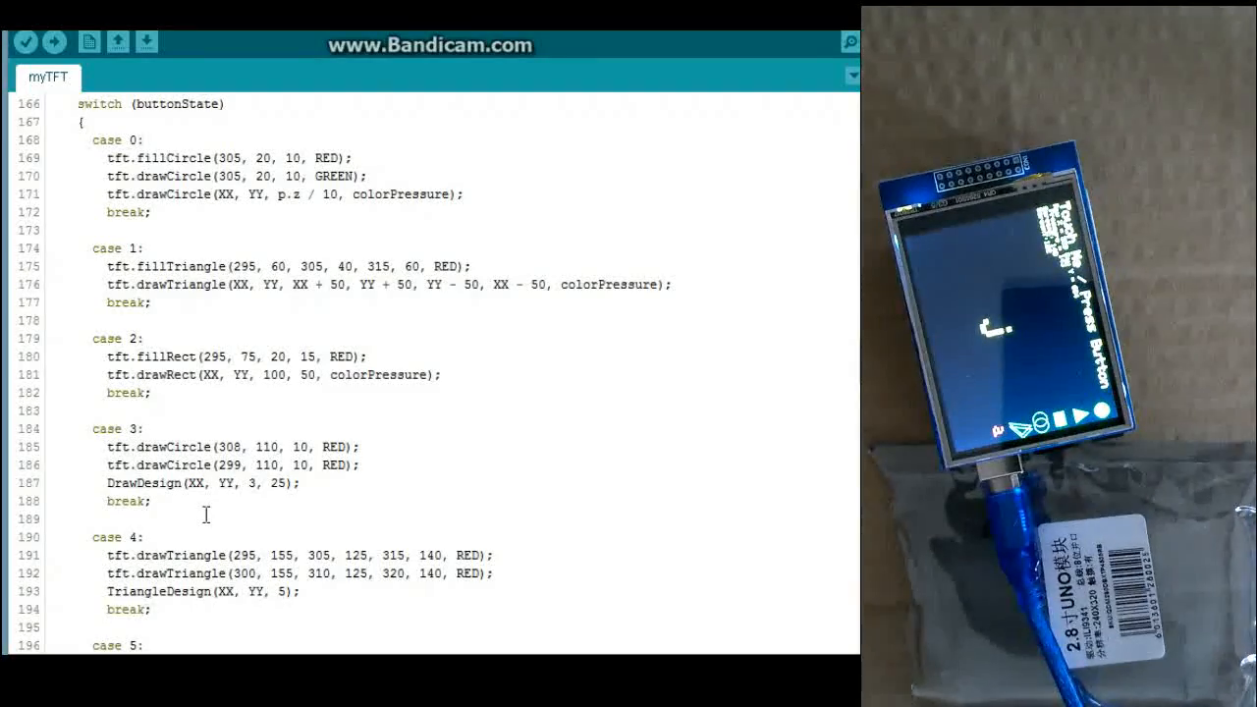
{"action": "scroll", "coordinate": [432, 373], "scroll_direction": "down", "scroll_amount": 3}
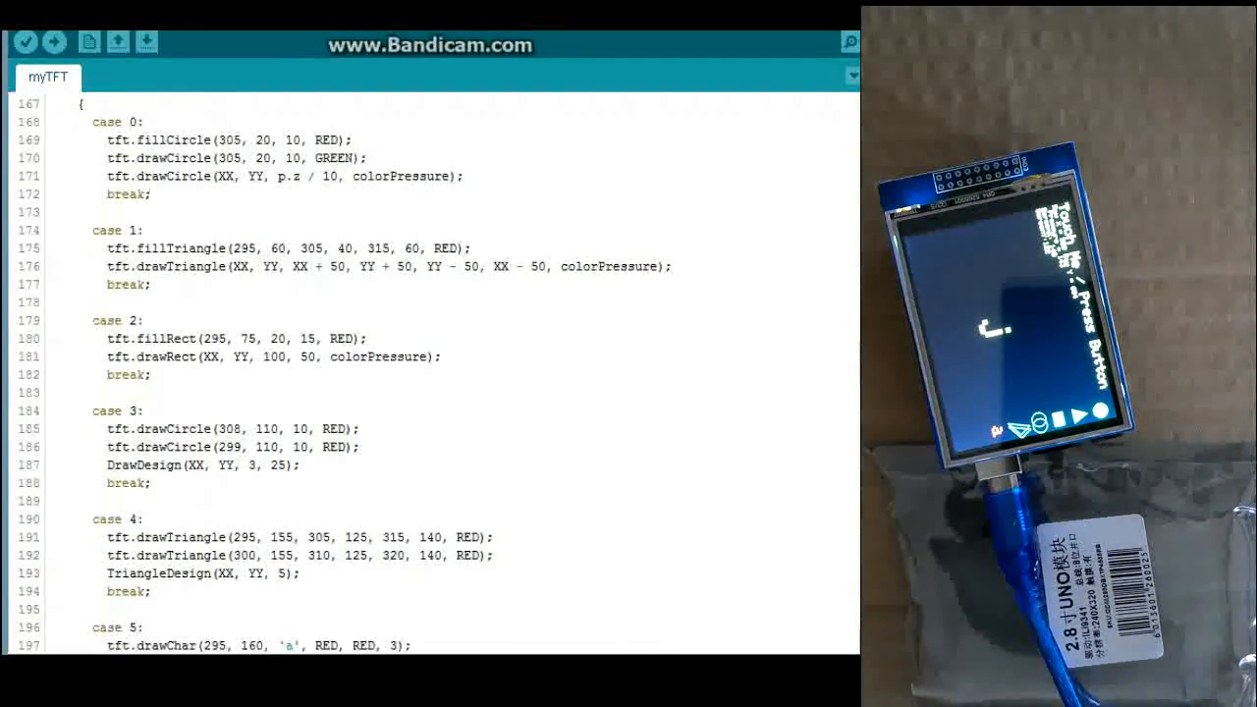
{"action": "scroll", "coordinate": [432, 373], "scroll_direction": "down", "scroll_amount": 3}
{"action": "scroll", "coordinate": [432, 373], "scroll_direction": "down", "scroll_amount": 3}
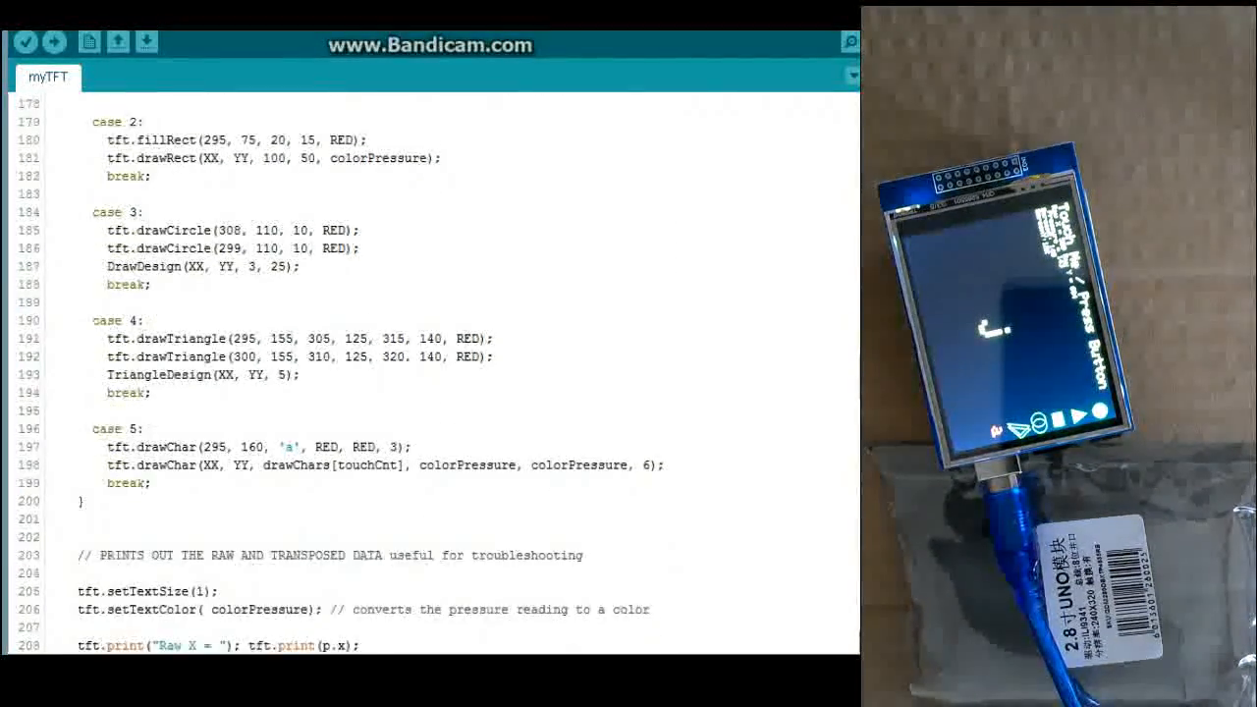
{"action": "scroll", "coordinate": [432, 374], "scroll_direction": "down", "scroll_amount": 3}
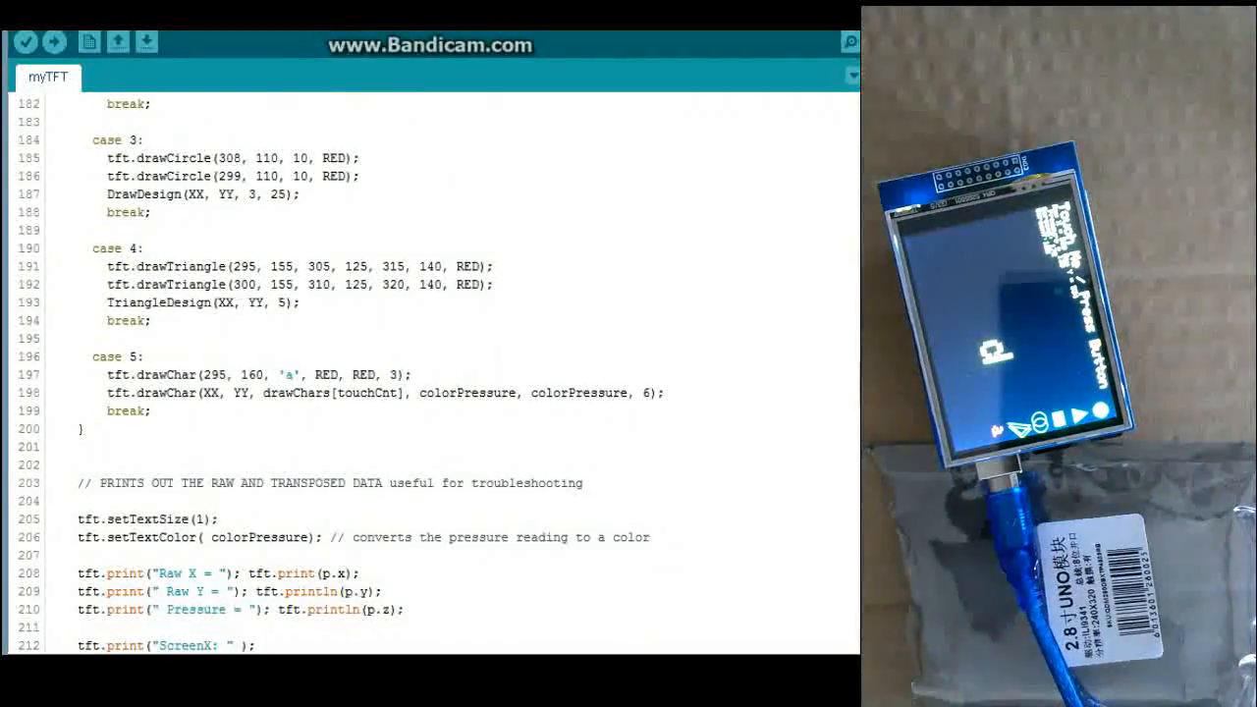
{"action": "scroll", "coordinate": [432, 373], "scroll_direction": "down", "scroll_amount": 2}
{"action": "scroll", "coordinate": [432, 373], "scroll_direction": "down", "scroll_amount": 2}
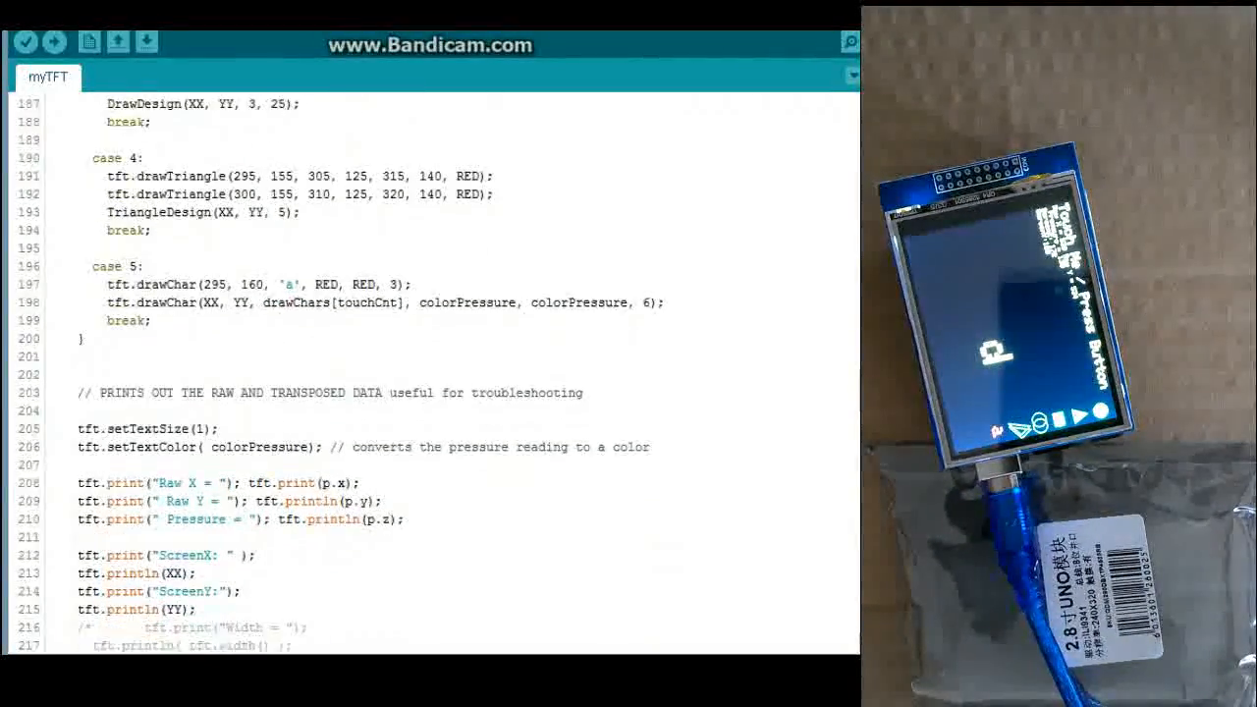
{"action": "scroll", "coordinate": [432, 373], "scroll_direction": "down", "scroll_amount": 3}
{"action": "scroll", "coordinate": [432, 373], "scroll_direction": "down", "scroll_amount": 3}
{"action": "scroll", "coordinate": [432, 373], "scroll_direction": "down", "scroll_amount": 3}
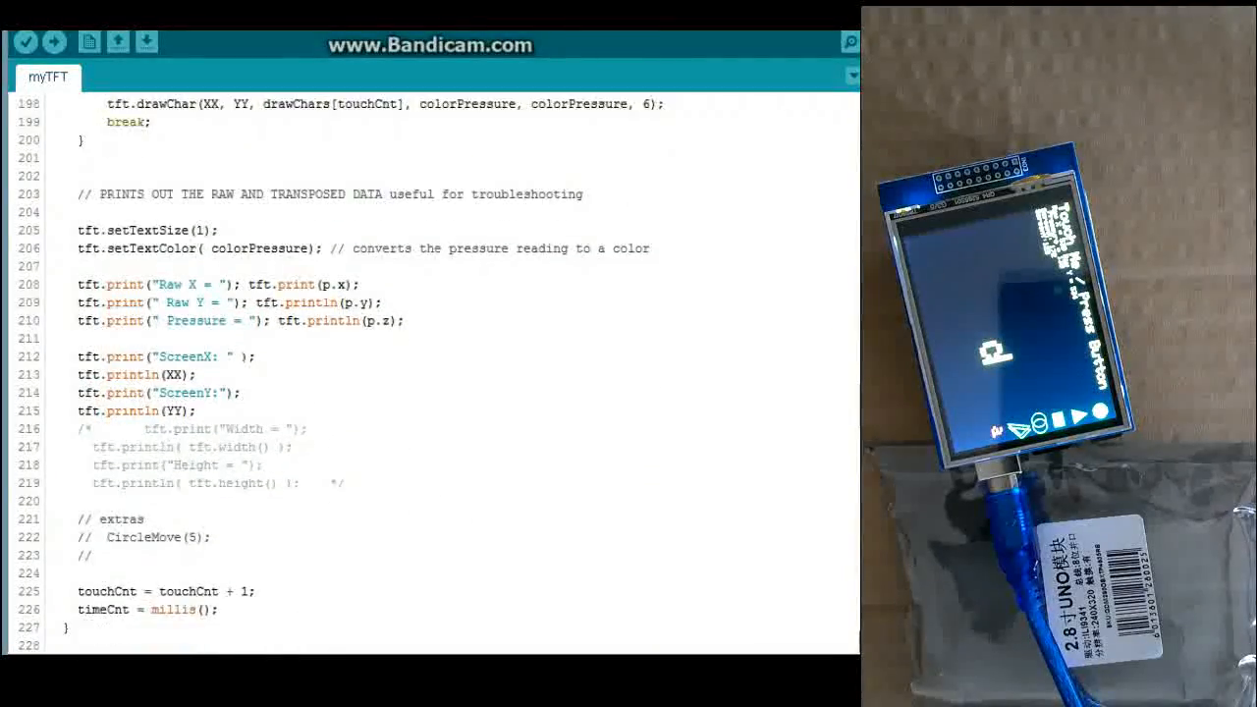
{"action": "scroll", "coordinate": [432, 373], "scroll_direction": "down", "scroll_amount": 2}
{"action": "scroll", "coordinate": [432, 373], "scroll_direction": "down", "scroll_amount": 1}
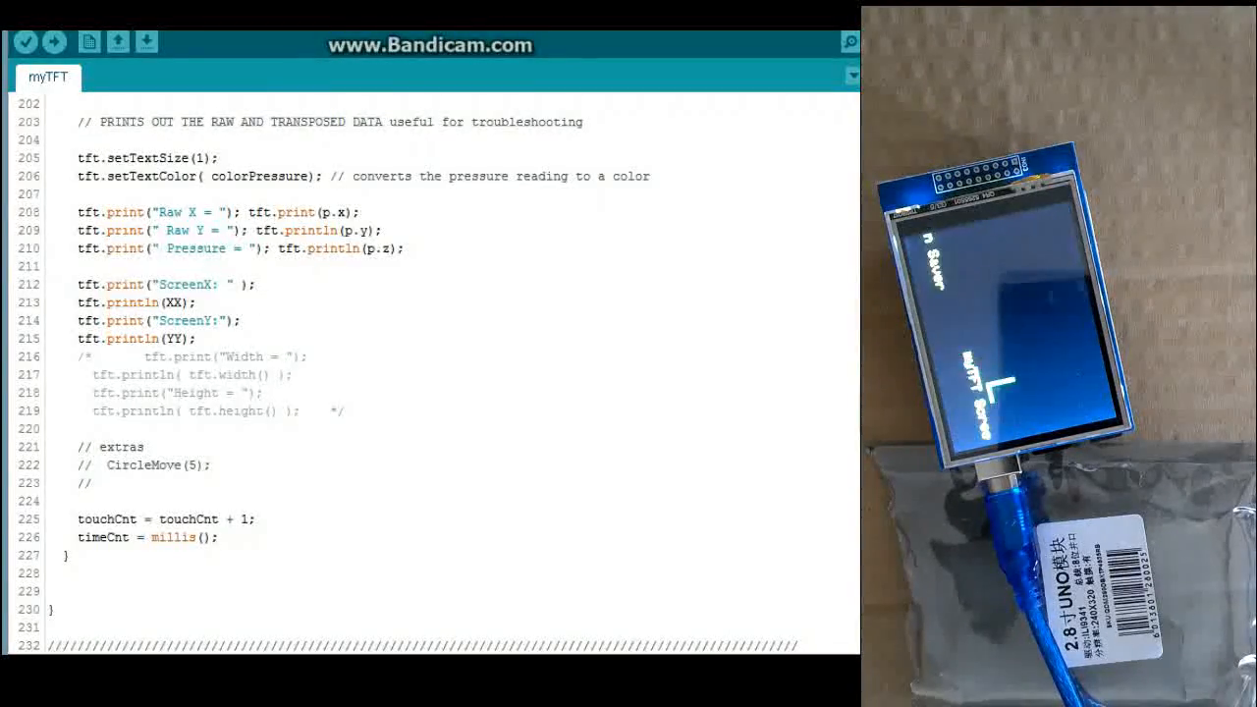
{"action": "scroll", "coordinate": [432, 373], "scroll_direction": "down", "scroll_amount": 5}
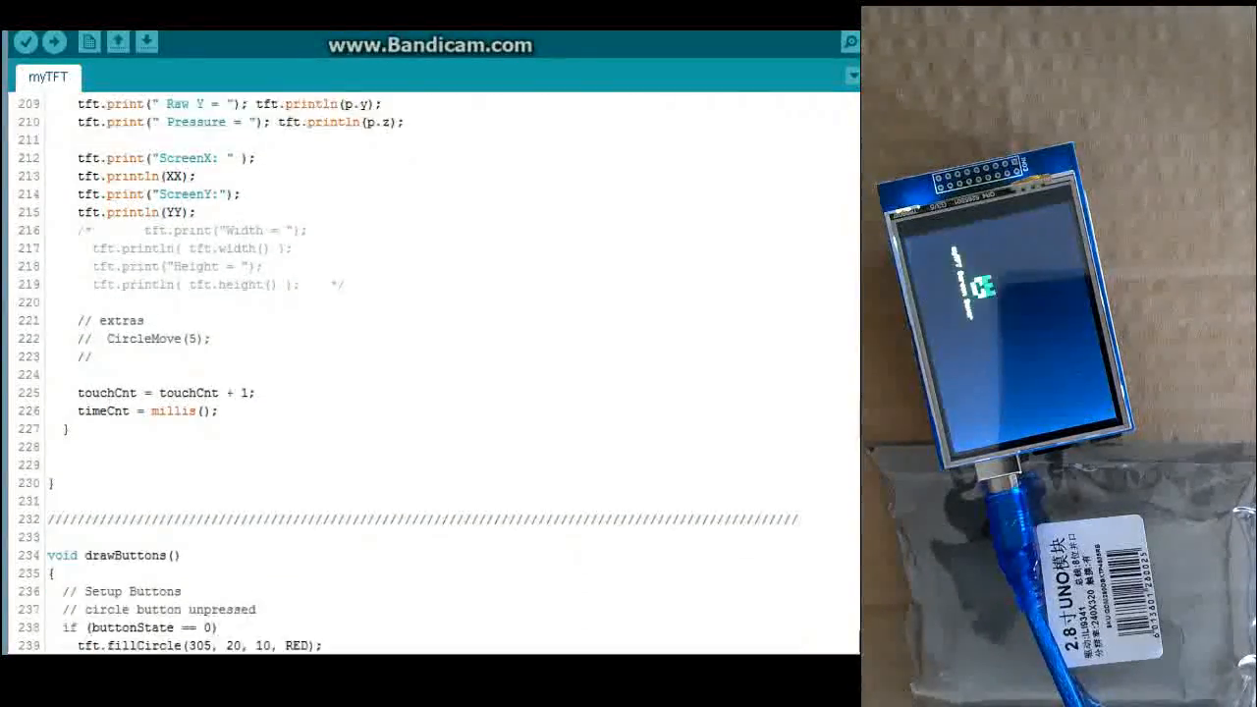
{"action": "scroll", "coordinate": [432, 373], "scroll_direction": "down", "scroll_amount": 5}
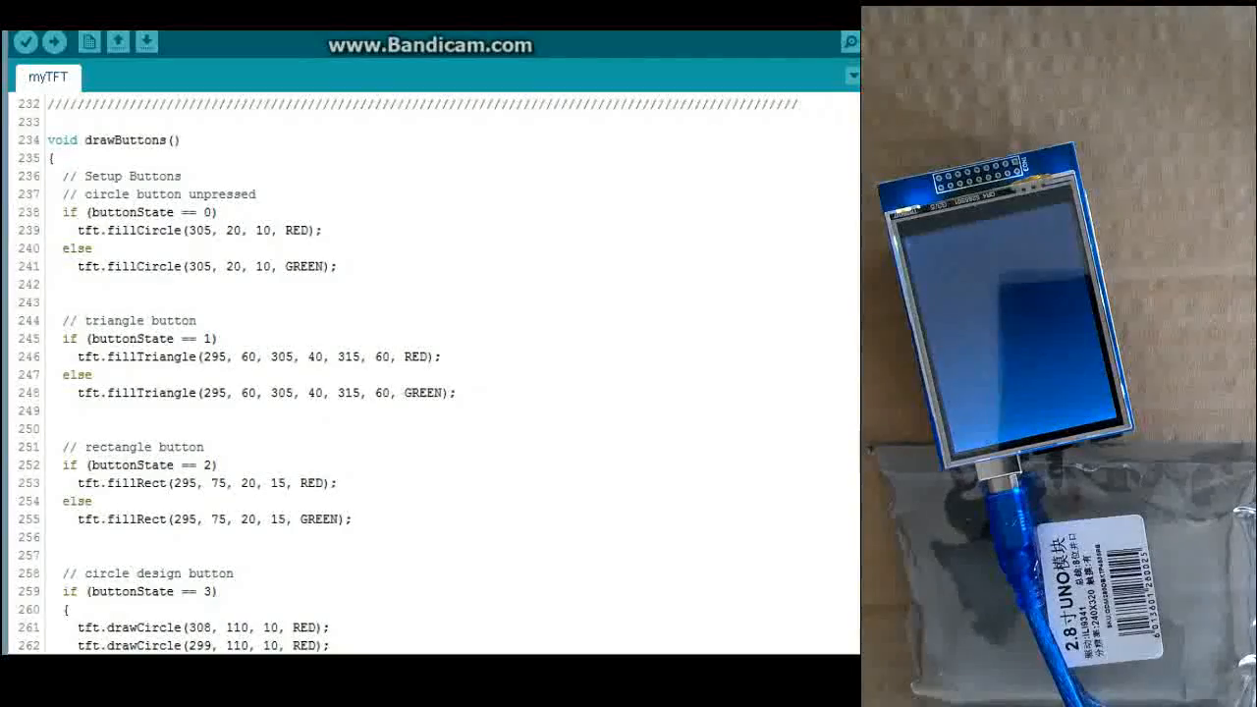
{"action": "scroll", "coordinate": [432, 374], "scroll_direction": "down", "scroll_amount": 7}
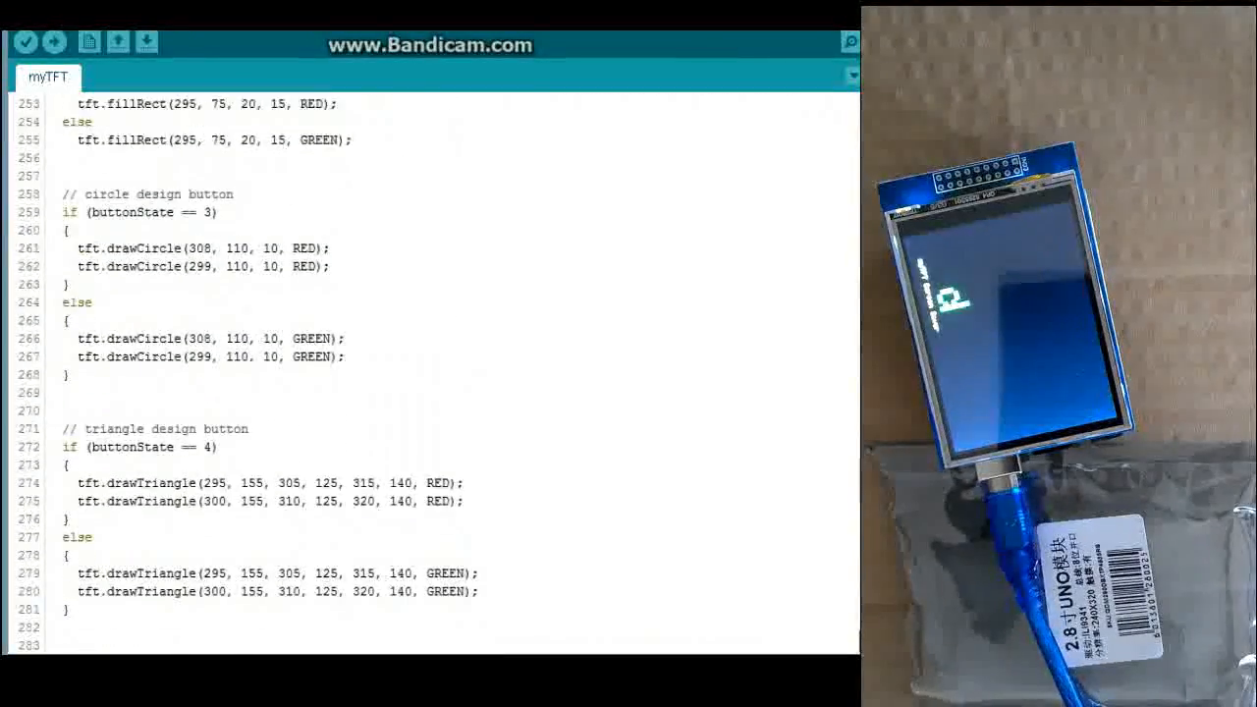
{"action": "scroll", "coordinate": [432, 373], "scroll_direction": "down", "scroll_amount": 3}
{"action": "scroll", "coordinate": [432, 373], "scroll_direction": "down", "scroll_amount": 3}
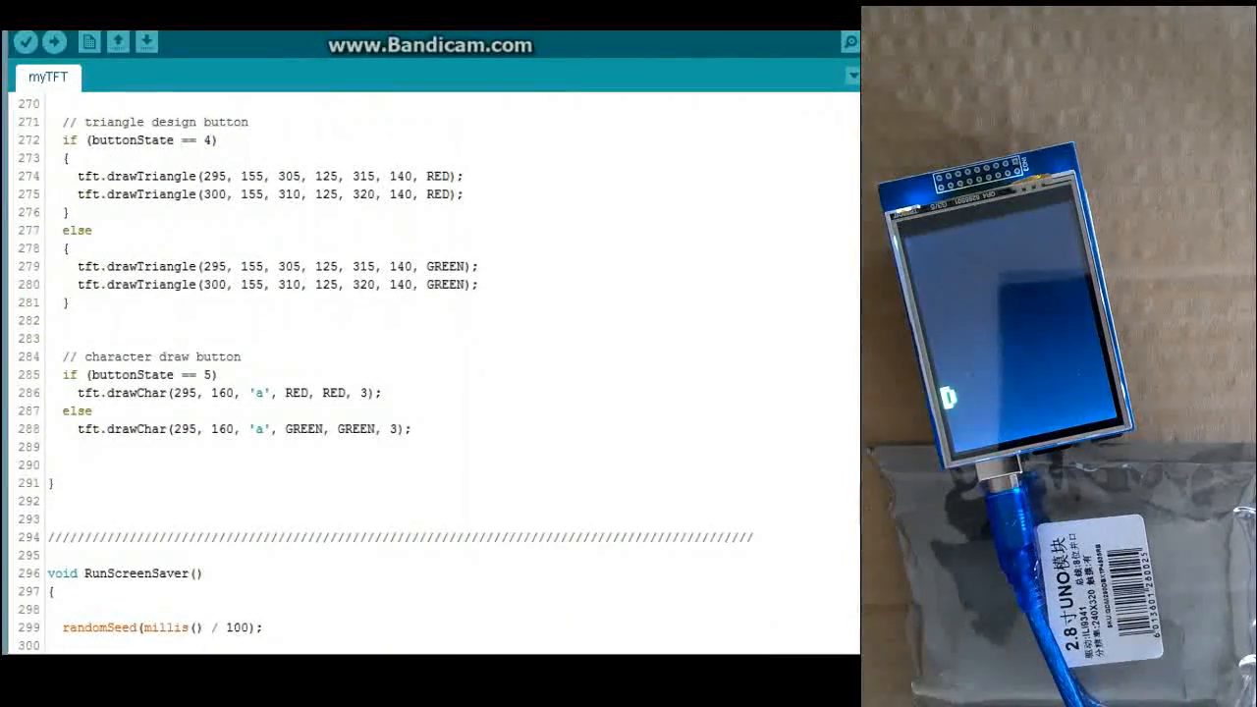
{"action": "scroll", "coordinate": [432, 373], "scroll_direction": "down", "scroll_amount": 3}
{"action": "scroll", "coordinate": [432, 373], "scroll_direction": "down", "scroll_amount": 3}
{"action": "scroll", "coordinate": [432, 373], "scroll_direction": "down", "scroll_amount": 3}
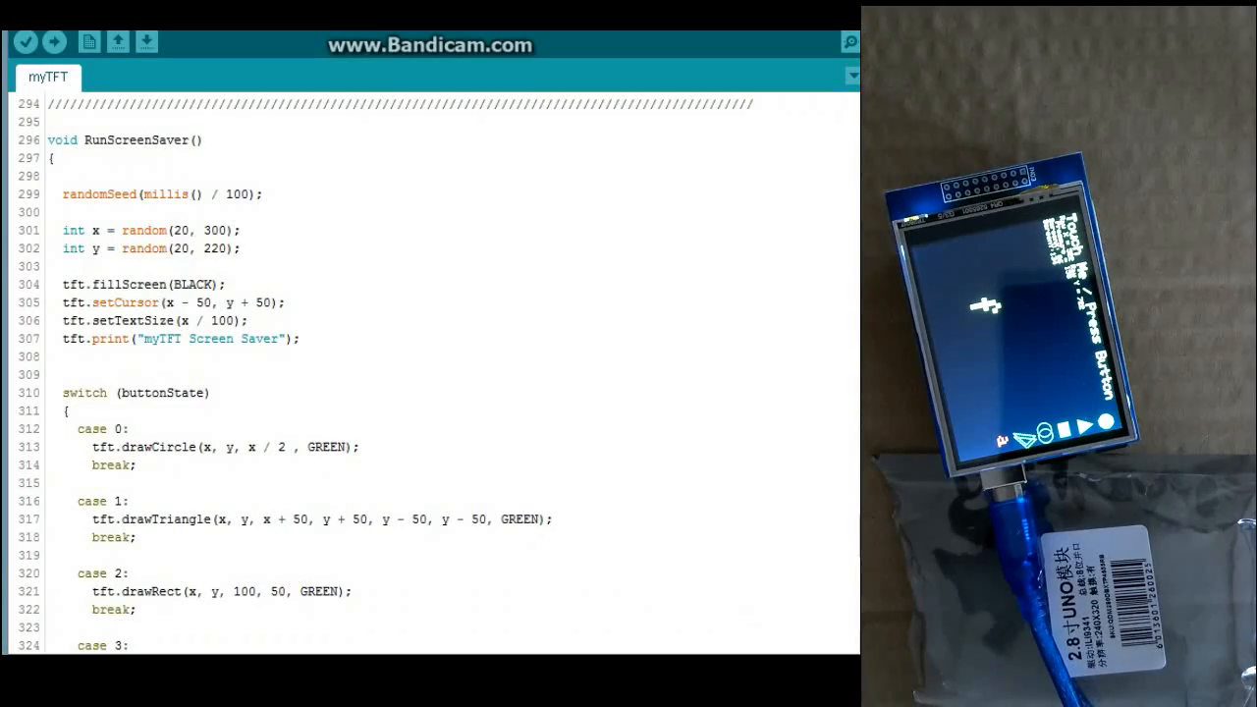
{"action": "scroll", "coordinate": [432, 373], "scroll_direction": "down", "scroll_amount": 3}
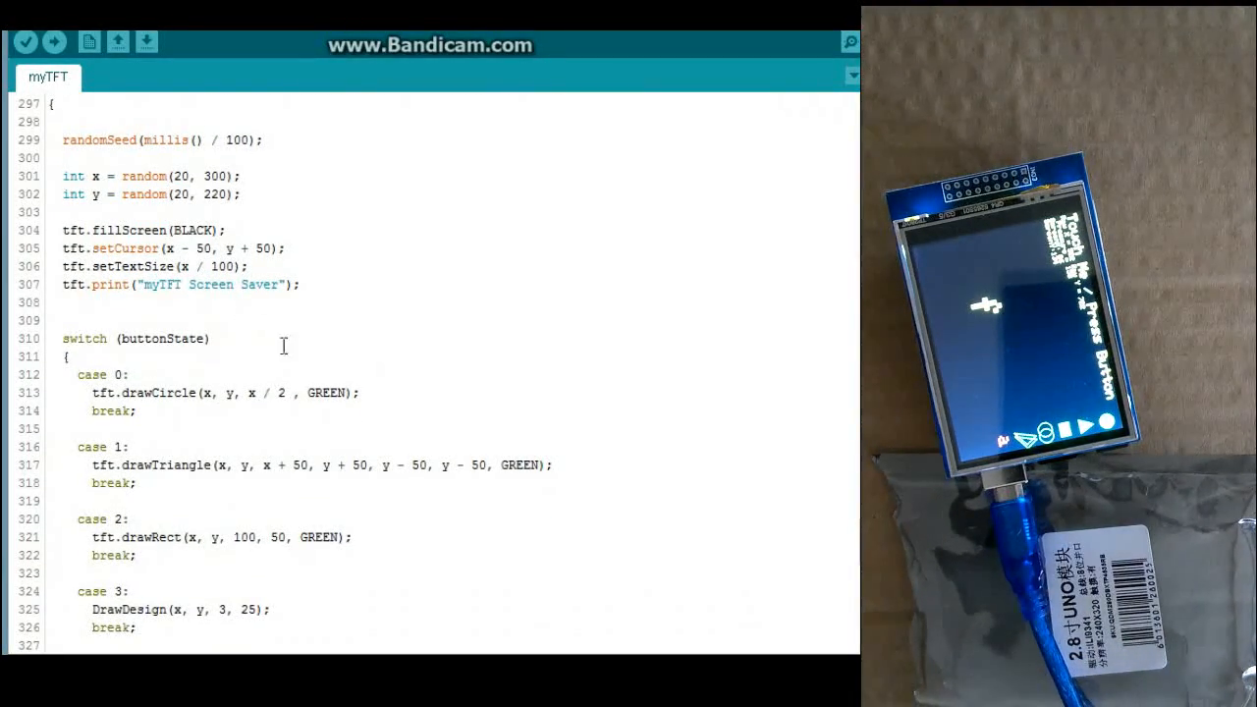
{"action": "scroll", "coordinate": [432, 374], "scroll_direction": "down", "scroll_amount": 3}
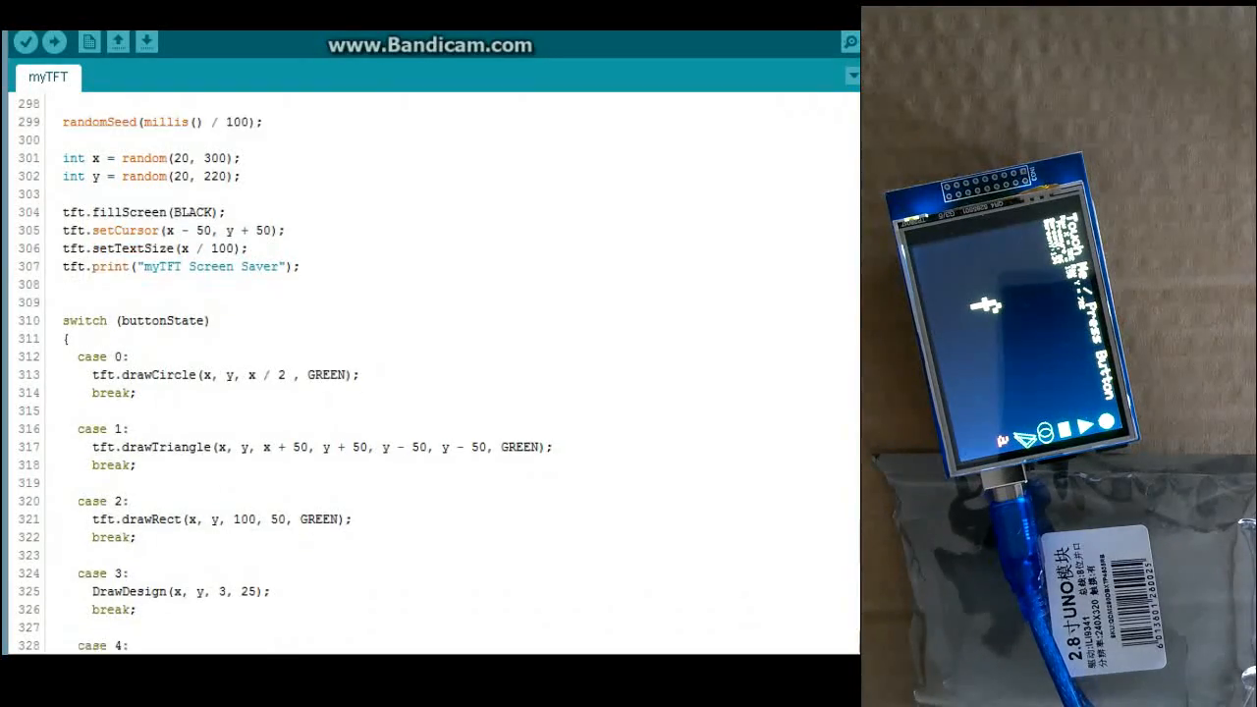
{"action": "scroll", "coordinate": [432, 373], "scroll_direction": "down", "scroll_amount": 3}
{"action": "scroll", "coordinate": [432, 374], "scroll_direction": "down", "scroll_amount": 3}
{"action": "scroll", "coordinate": [432, 373], "scroll_direction": "down", "scroll_amount": 3}
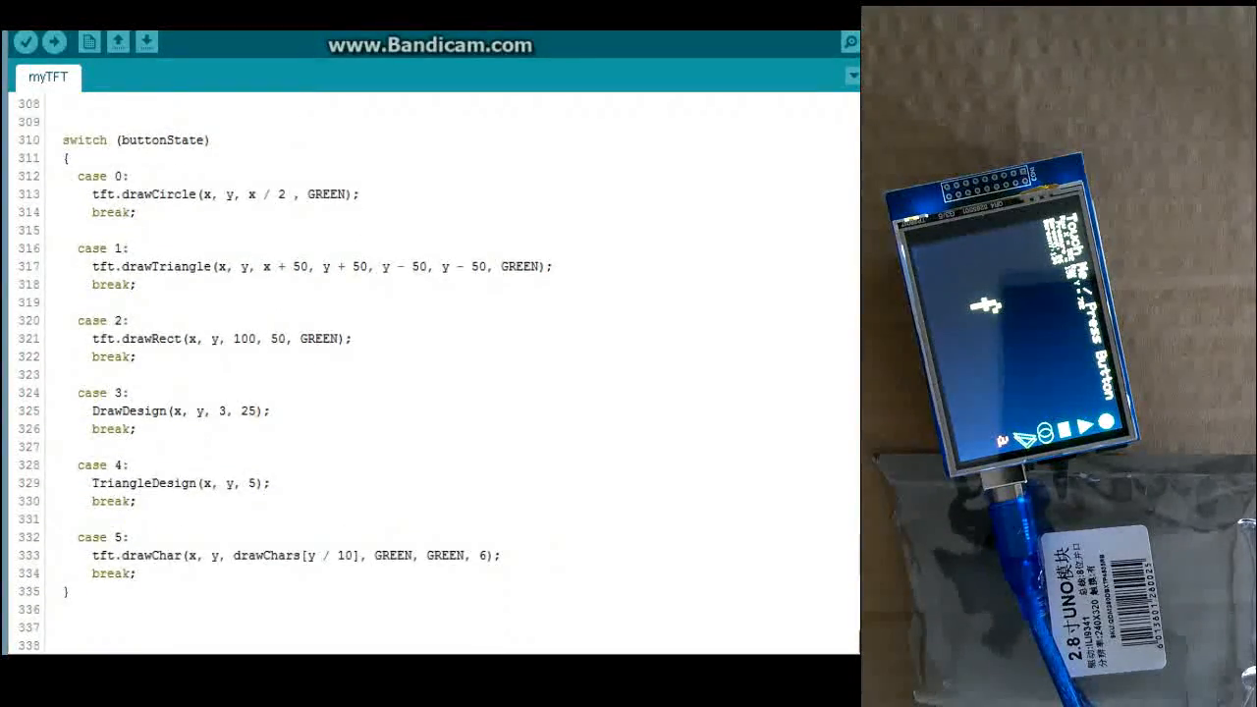
{"action": "scroll", "coordinate": [432, 373], "scroll_direction": "down", "scroll_amount": 2}
{"action": "scroll", "coordinate": [432, 373], "scroll_direction": "down", "scroll_amount": 2}
{"action": "scroll", "coordinate": [432, 373], "scroll_direction": "down", "scroll_amount": 3}
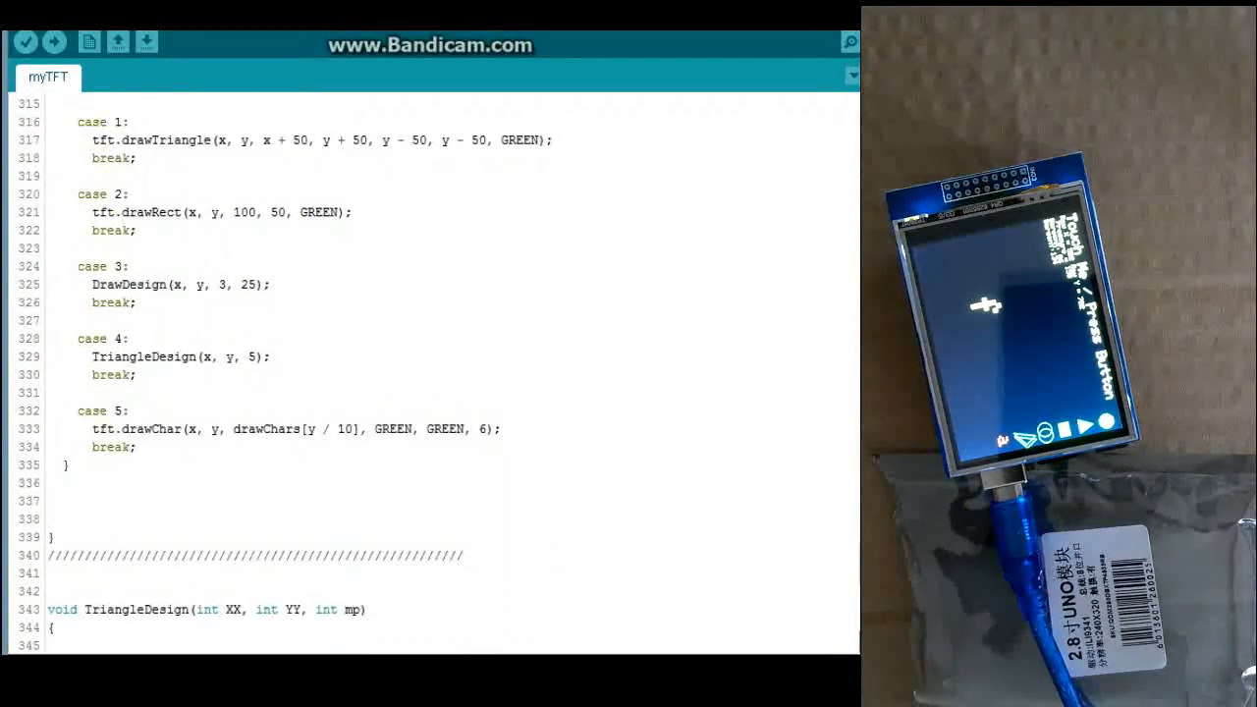
{"action": "scroll", "coordinate": [432, 373], "scroll_direction": "down", "scroll_amount": 2}
{"action": "scroll", "coordinate": [432, 374], "scroll_direction": "down", "scroll_amount": 2}
{"action": "scroll", "coordinate": [432, 373], "scroll_direction": "down", "scroll_amount": 2}
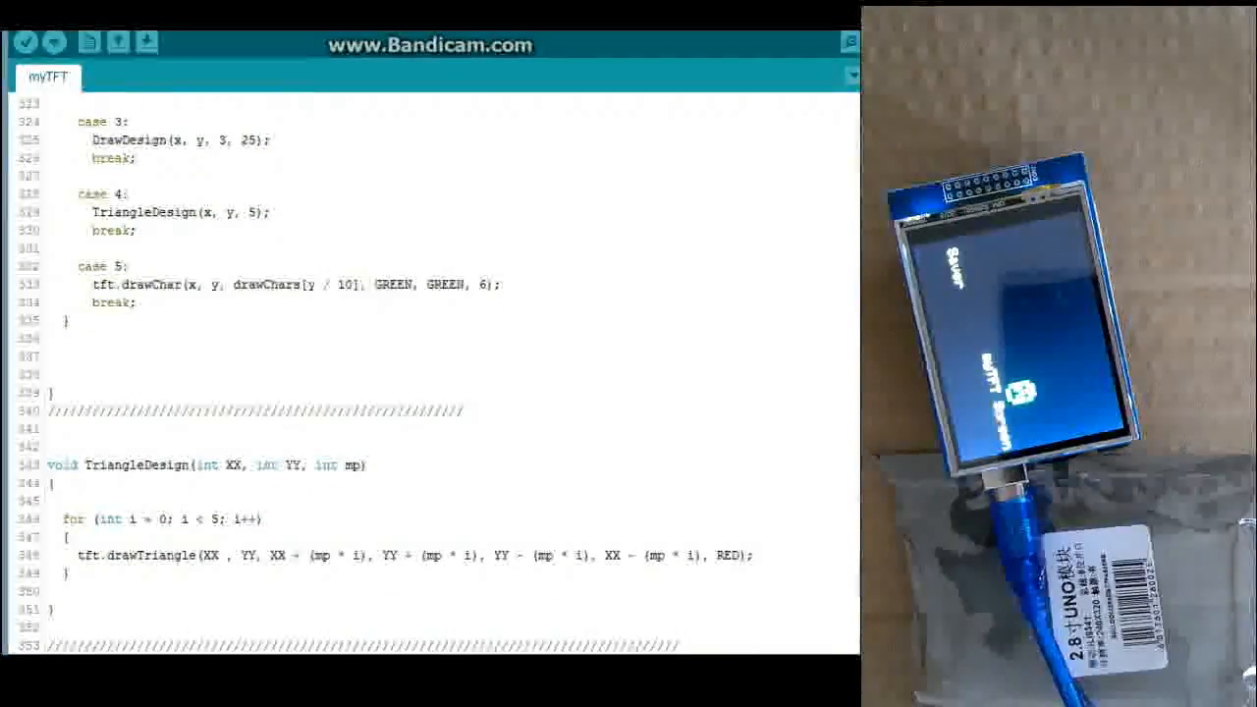
{"action": "scroll", "coordinate": [432, 373], "scroll_direction": "down", "scroll_amount": 2}
{"action": "scroll", "coordinate": [432, 373], "scroll_direction": "down", "scroll_amount": 2}
{"action": "scroll", "coordinate": [432, 373], "scroll_direction": "down", "scroll_amount": 2}
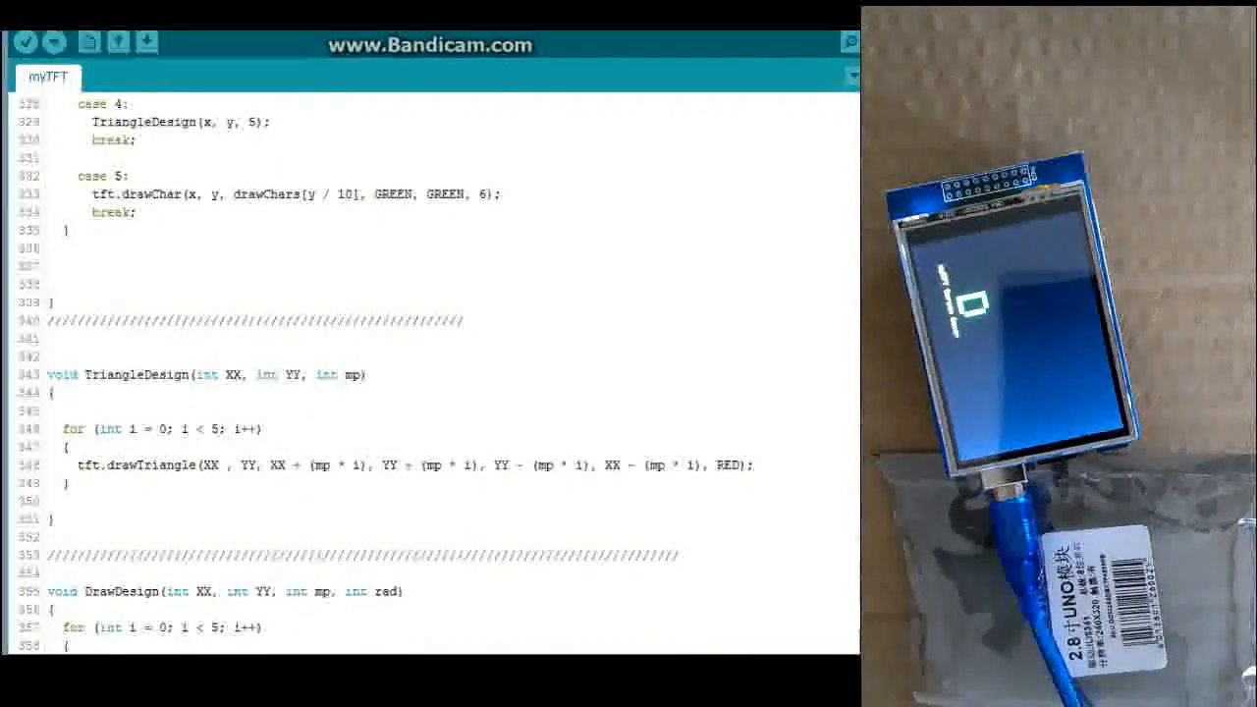
{"action": "scroll", "coordinate": [432, 373], "scroll_direction": "down", "scroll_amount": 2}
{"action": "scroll", "coordinate": [432, 373], "scroll_direction": "down", "scroll_amount": 2}
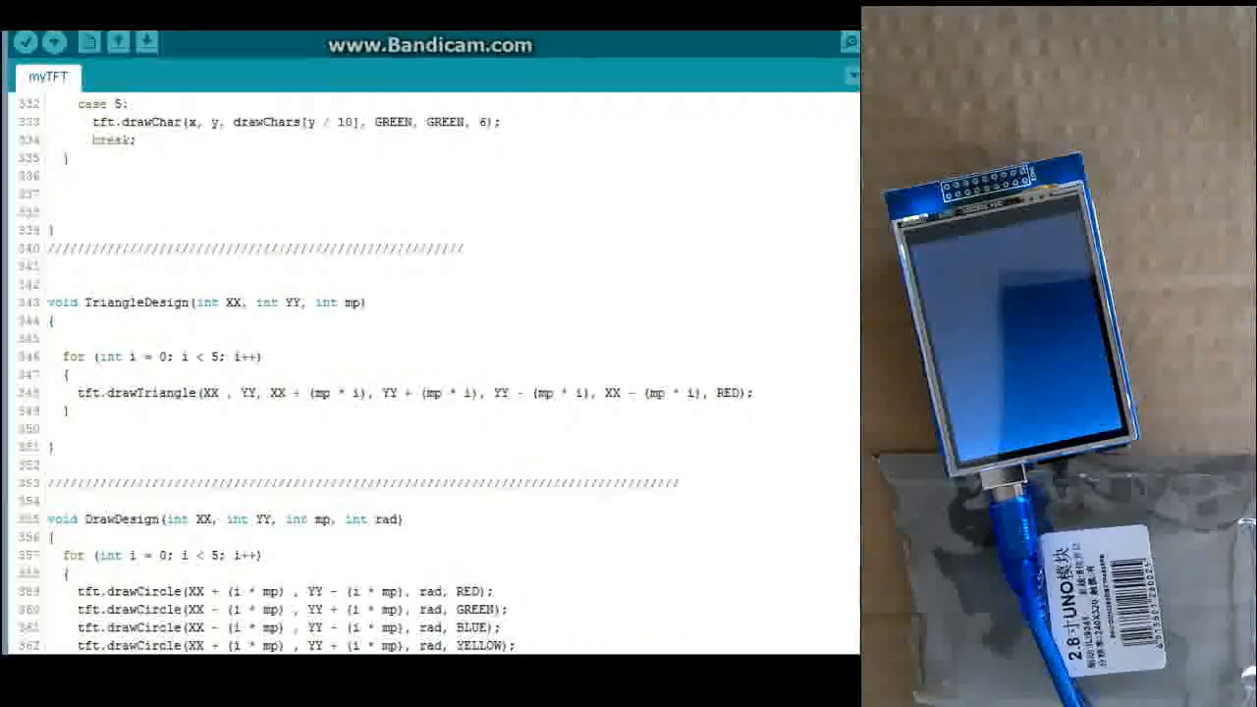
{"action": "scroll", "coordinate": [432, 373], "scroll_direction": "down", "scroll_amount": 1}
{"action": "scroll", "coordinate": [432, 373], "scroll_direction": "down", "scroll_amount": 3}
{"action": "scroll", "coordinate": [432, 373], "scroll_direction": "down", "scroll_amount": 3}
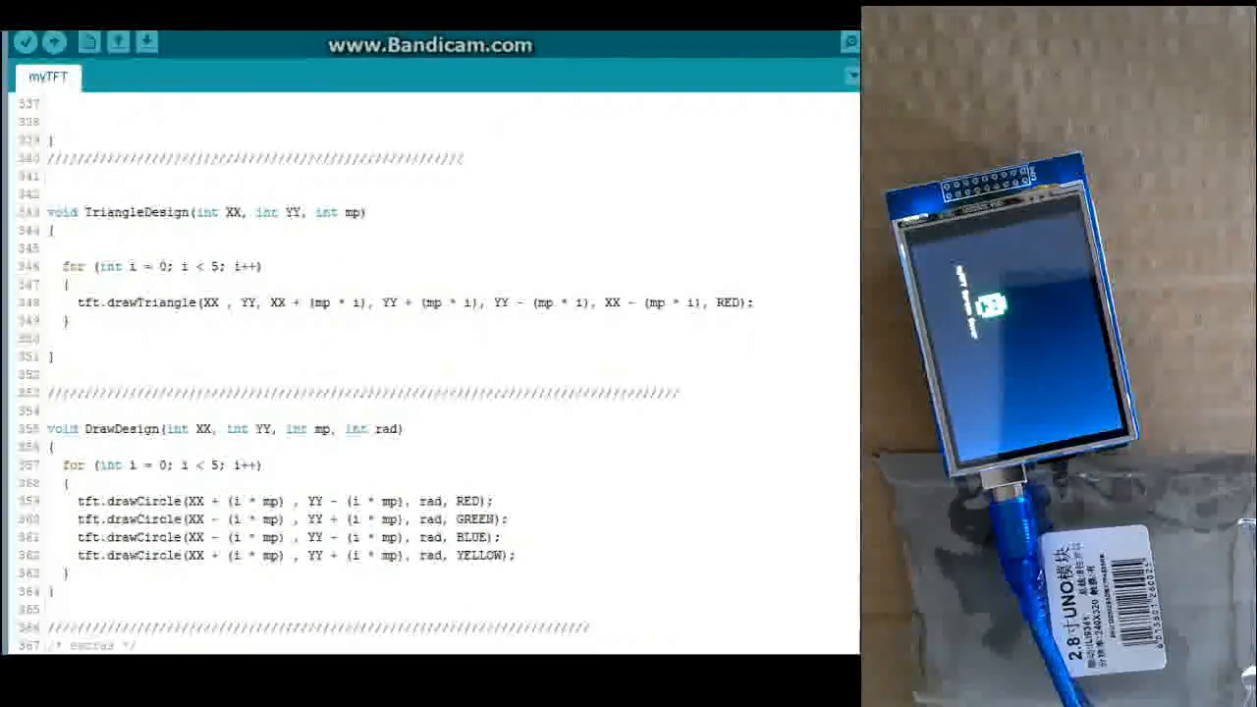
{"action": "scroll", "coordinate": [432, 373], "scroll_direction": "down", "scroll_amount": 2}
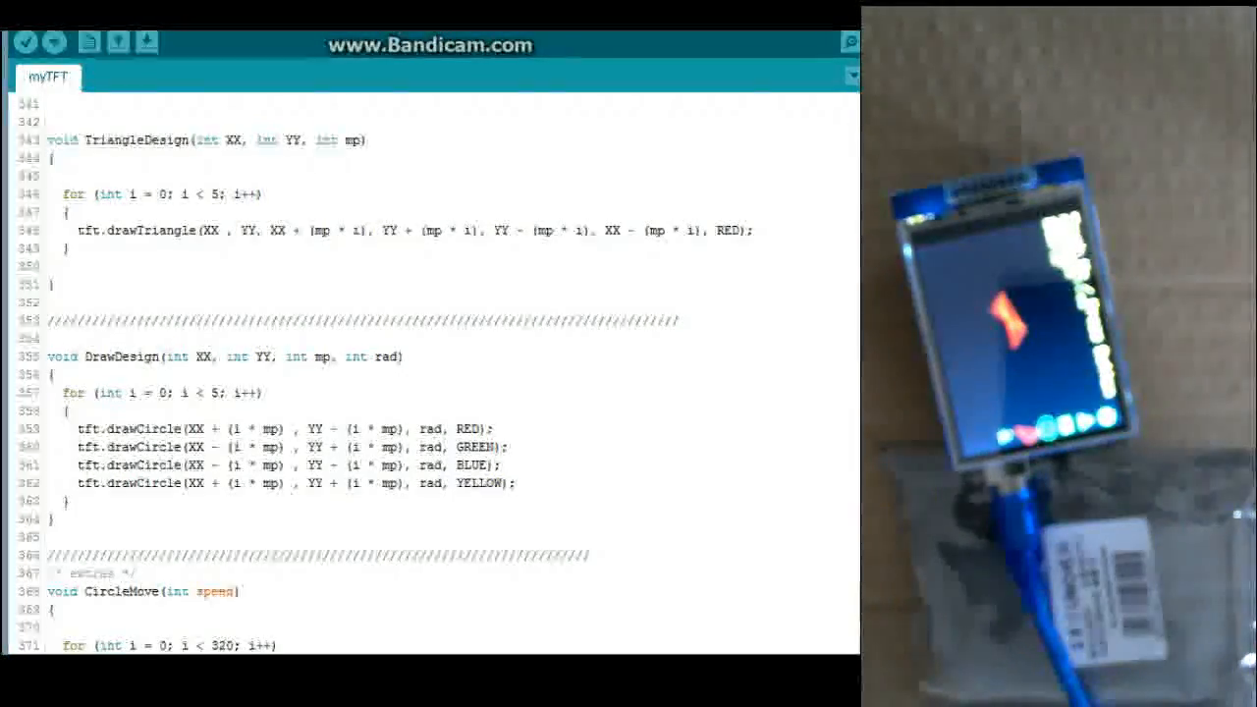
{"action": "scroll", "coordinate": [432, 373], "scroll_direction": "down", "scroll_amount": 2}
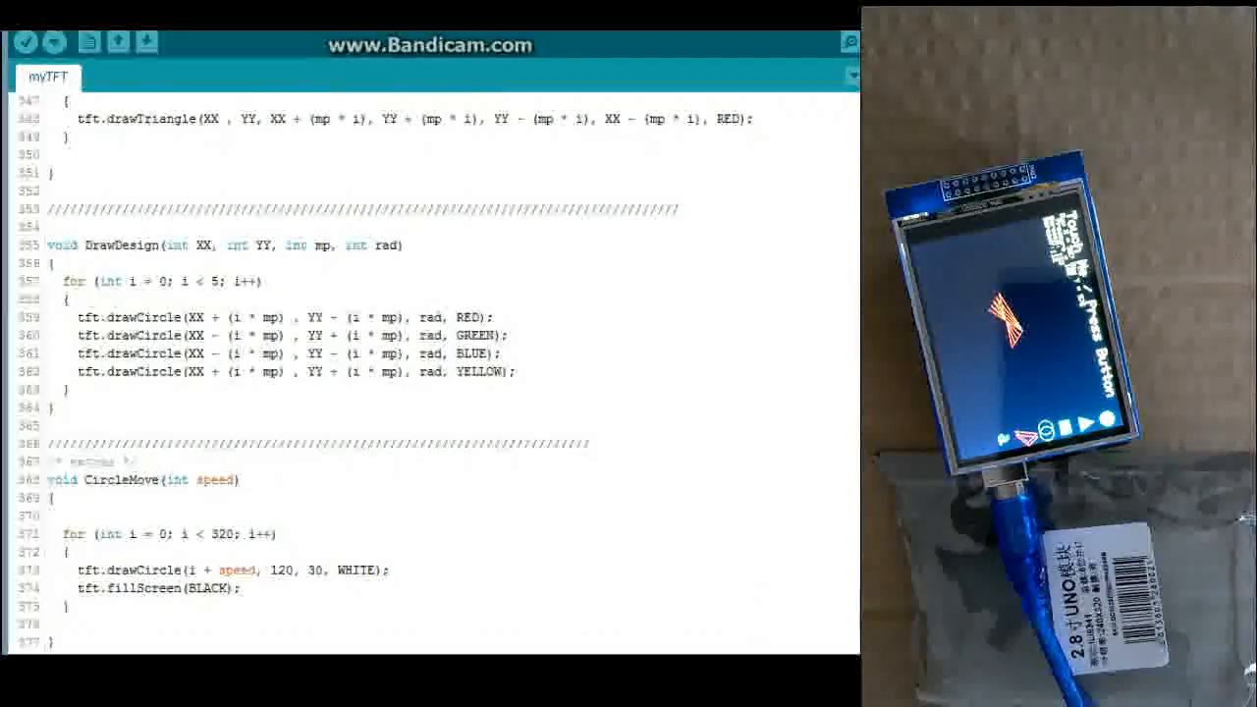
{"action": "scroll", "coordinate": [432, 373], "scroll_direction": "up", "scroll_amount": 3}
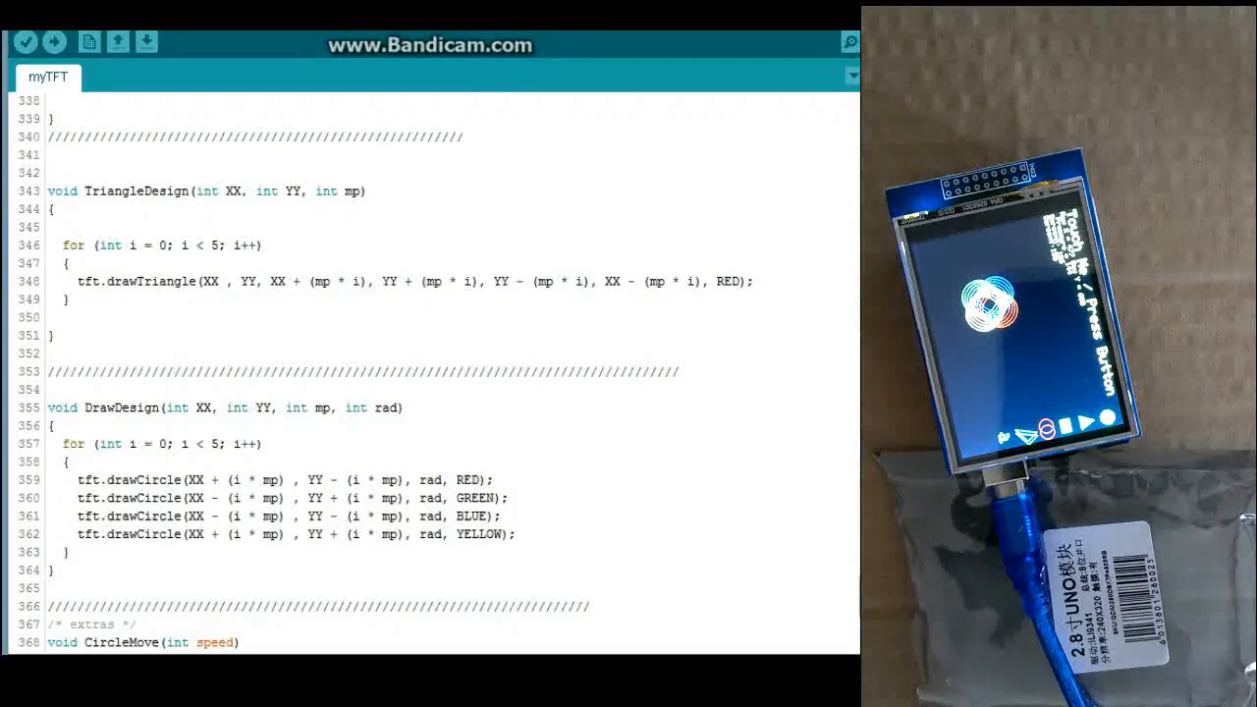
{"action": "left_click_drag", "start_coordinate": [856, 597], "coordinate": [854, 128]}
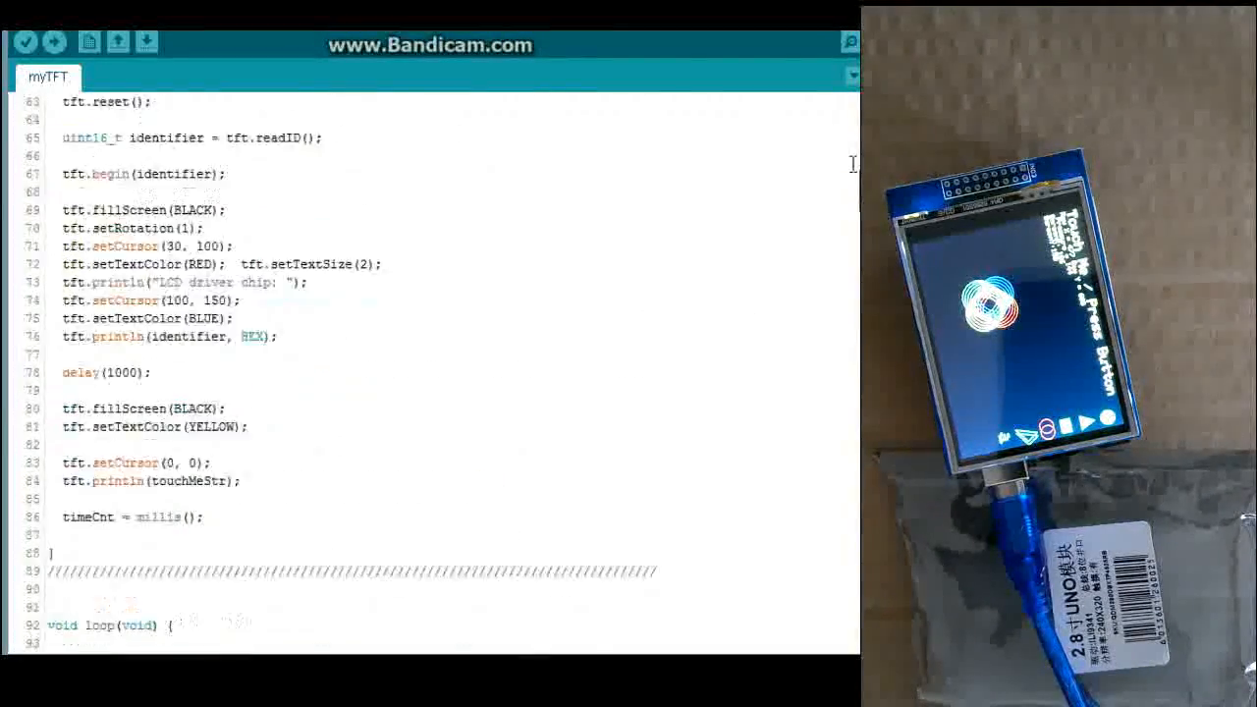